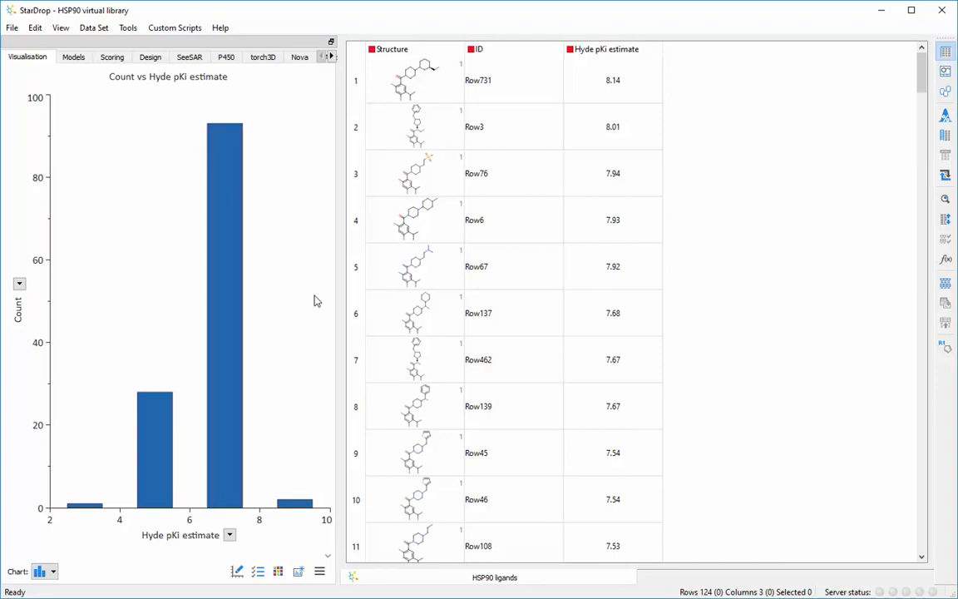
Step: Run a matched pairs analysis in Card View, colouring links by difference in Hyde pKi estimate with network layout, and move the results aside
left_click(945, 93)
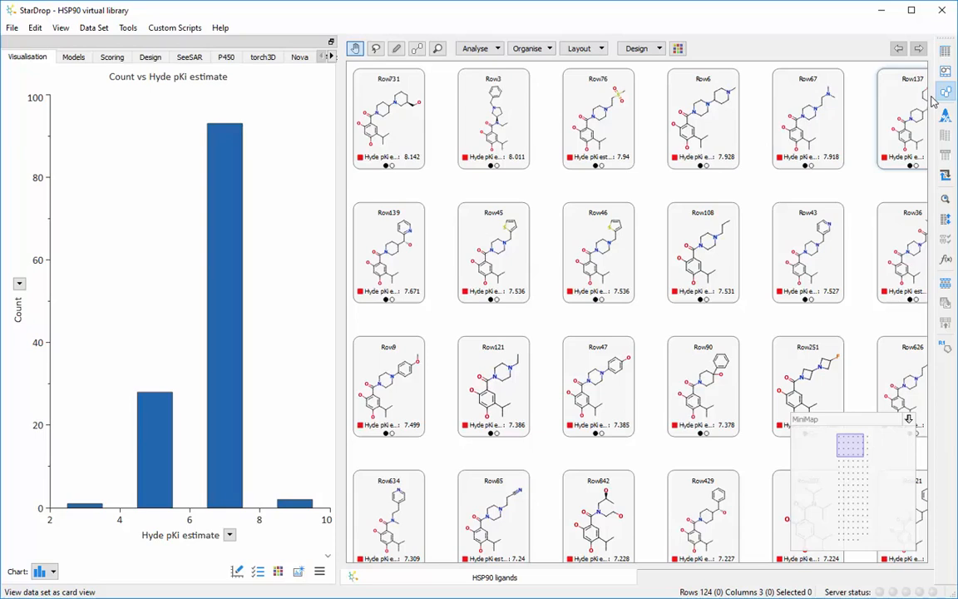
left_click(497, 49)
left_click(516, 110)
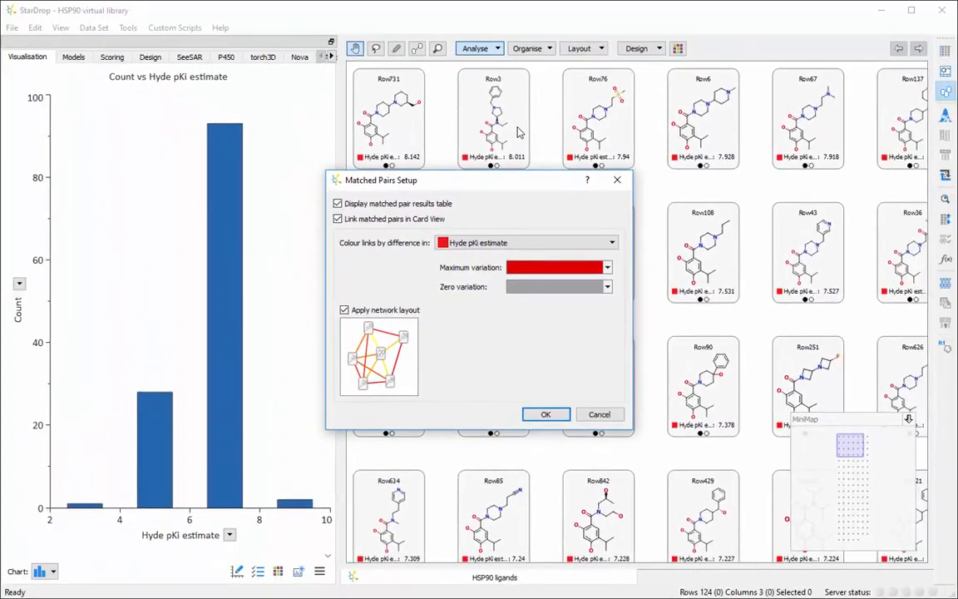
left_click(543, 414)
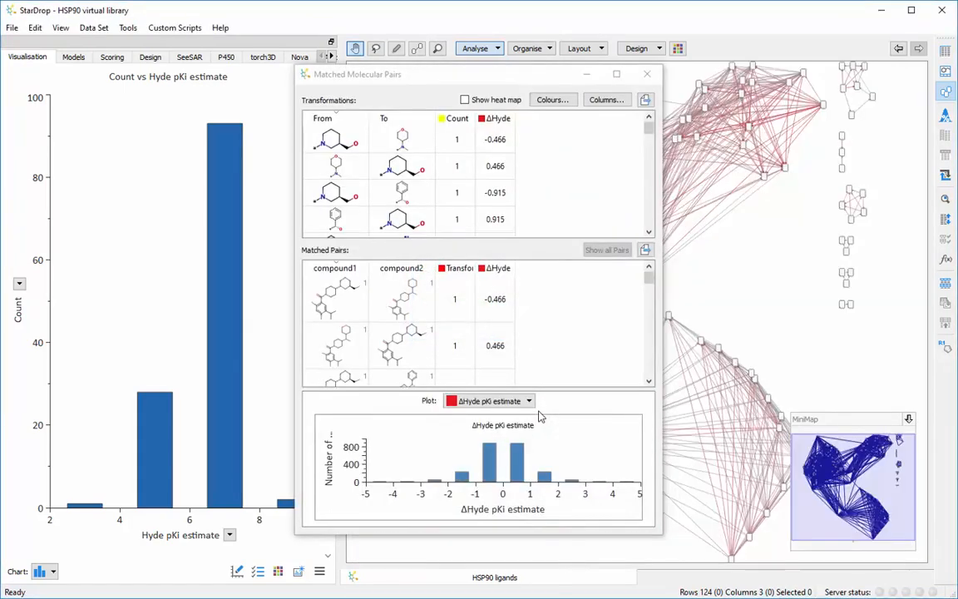
left_click_drag(450, 82, 233, 100)
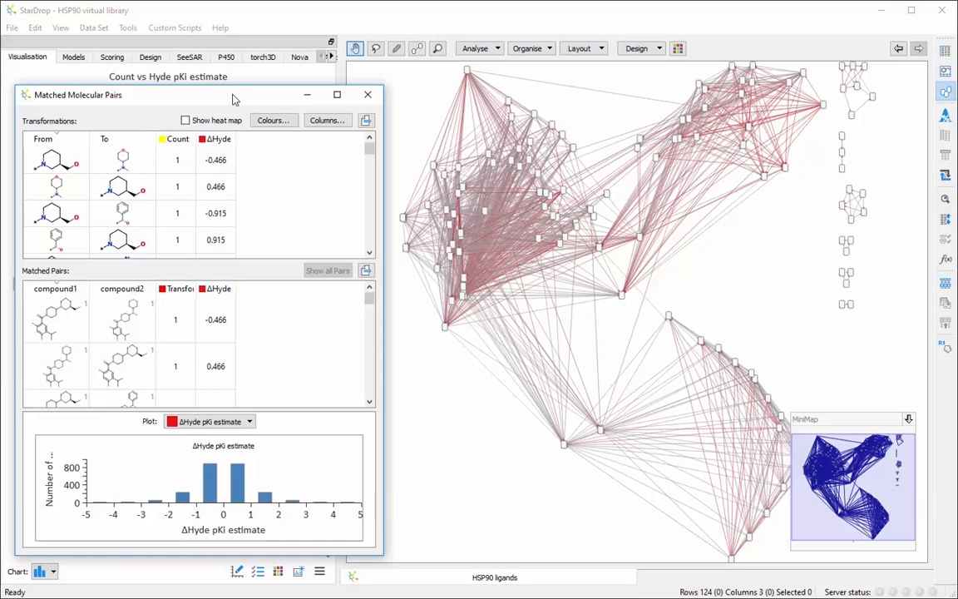
Step: Sort the transformations by ΔHyde in descending order, select the top one to inspect its linked compound pair, and close the results
left_click(221, 140)
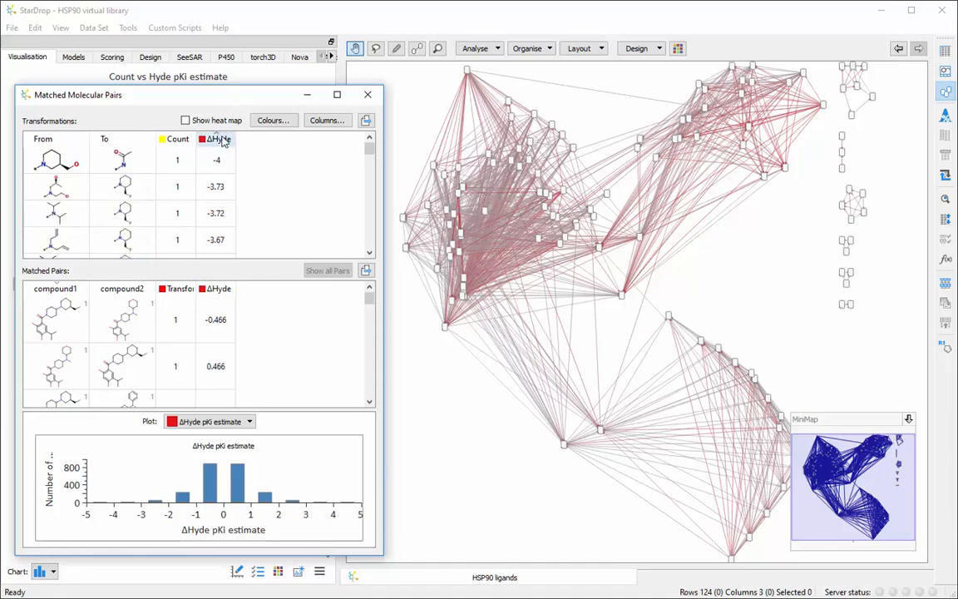
left_click(222, 139)
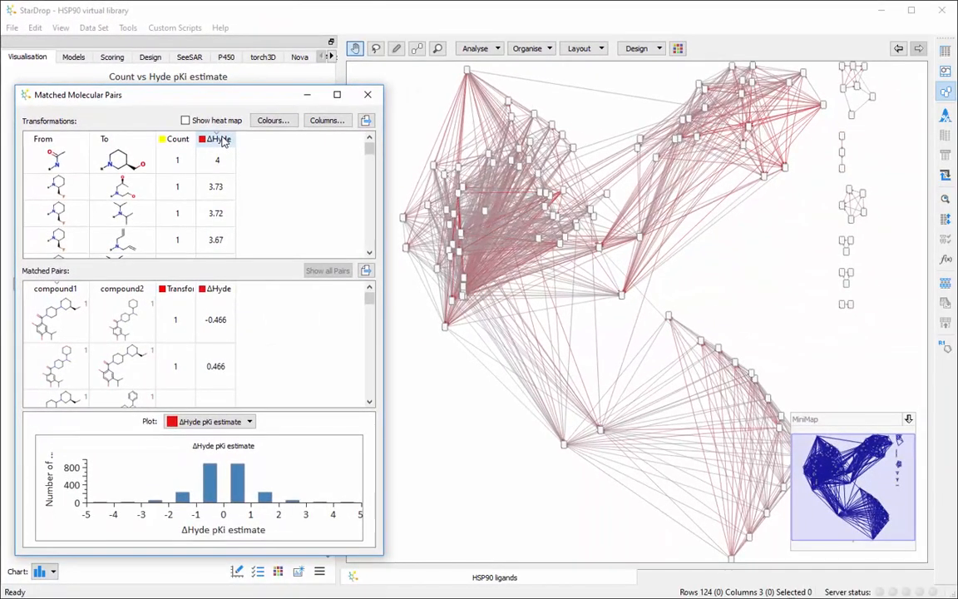
left_click(75, 163)
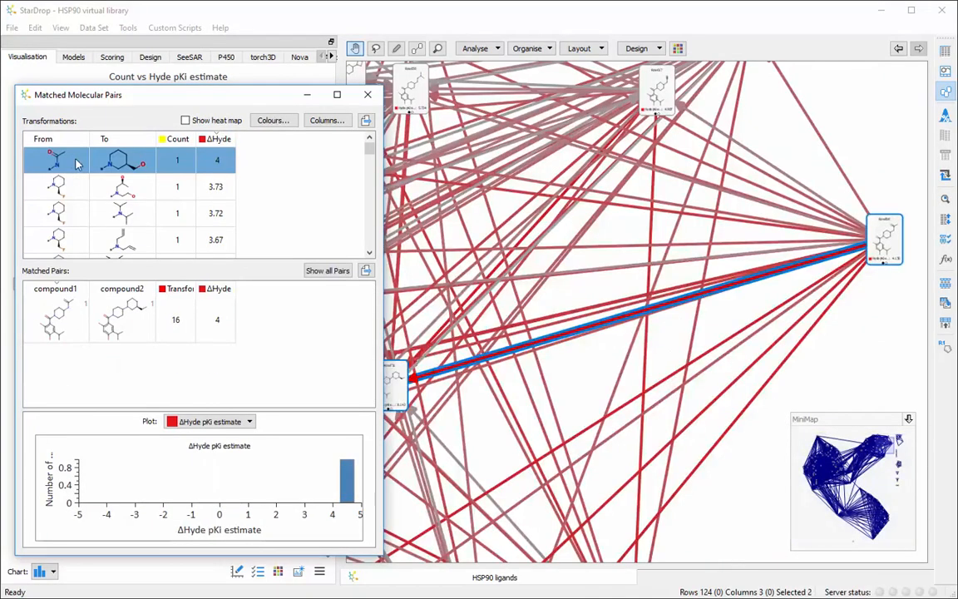
scroll(564, 289, "down", 1)
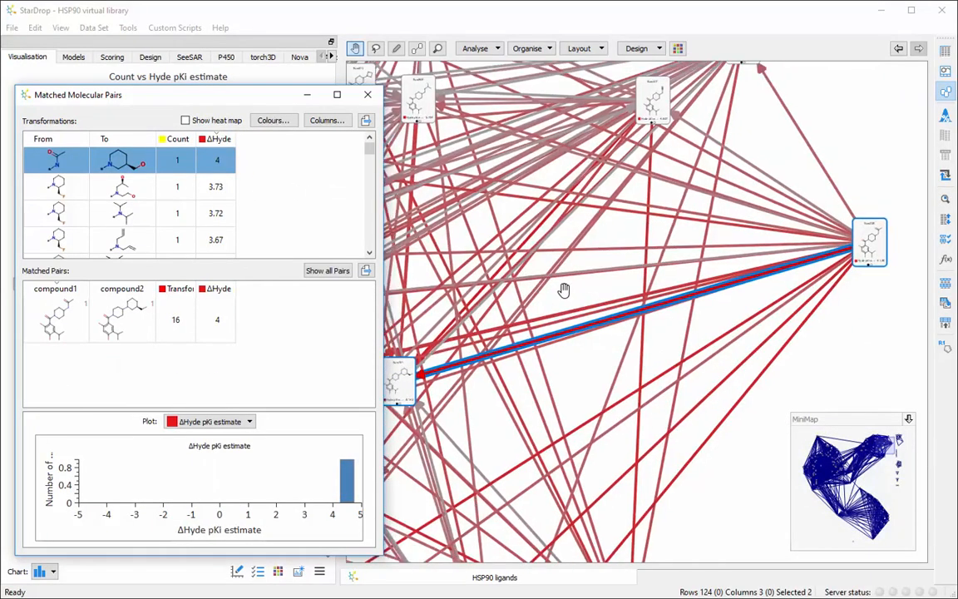
scroll(564, 289, "down", 1)
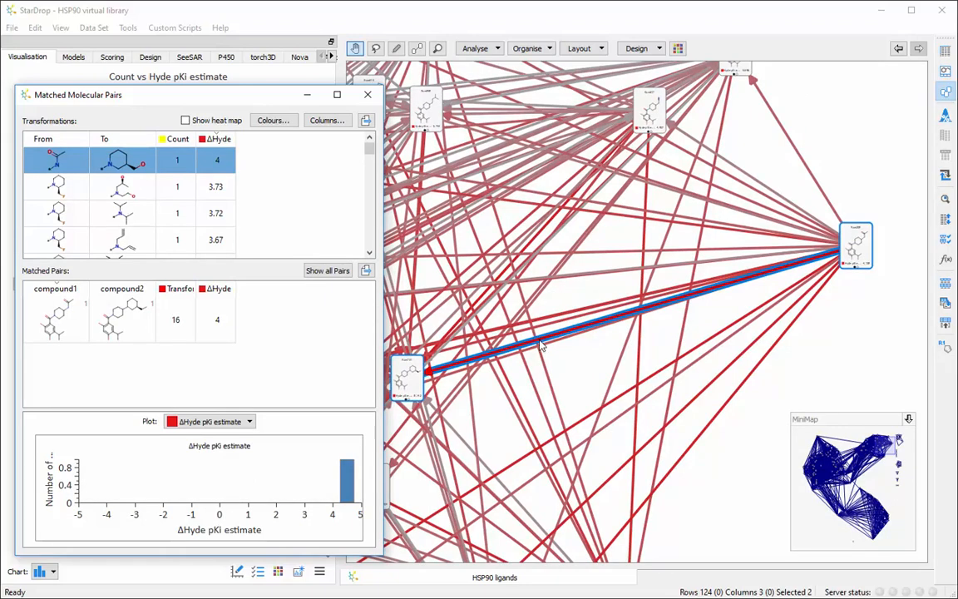
mouse_move(541, 346)
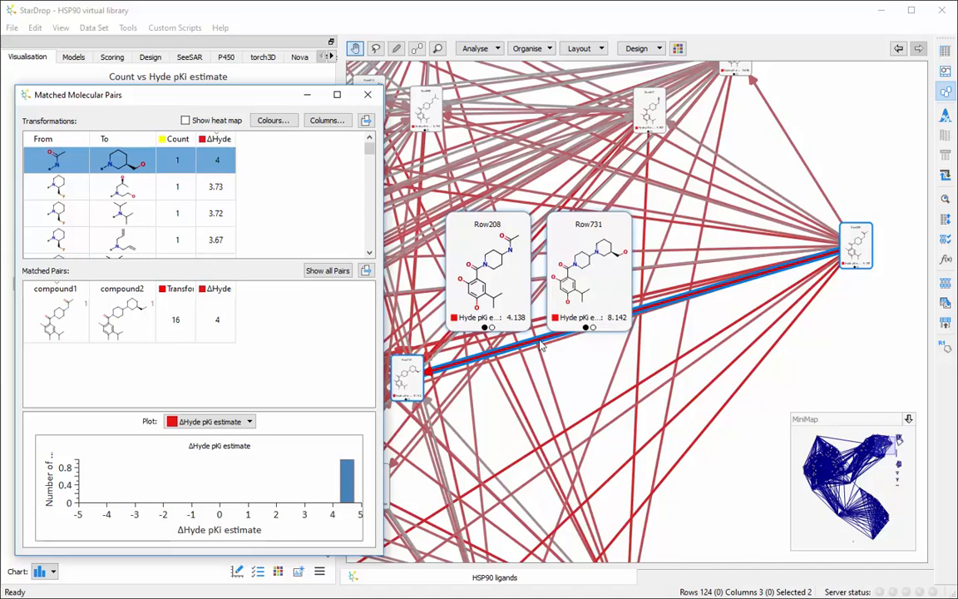
left_click(367, 94)
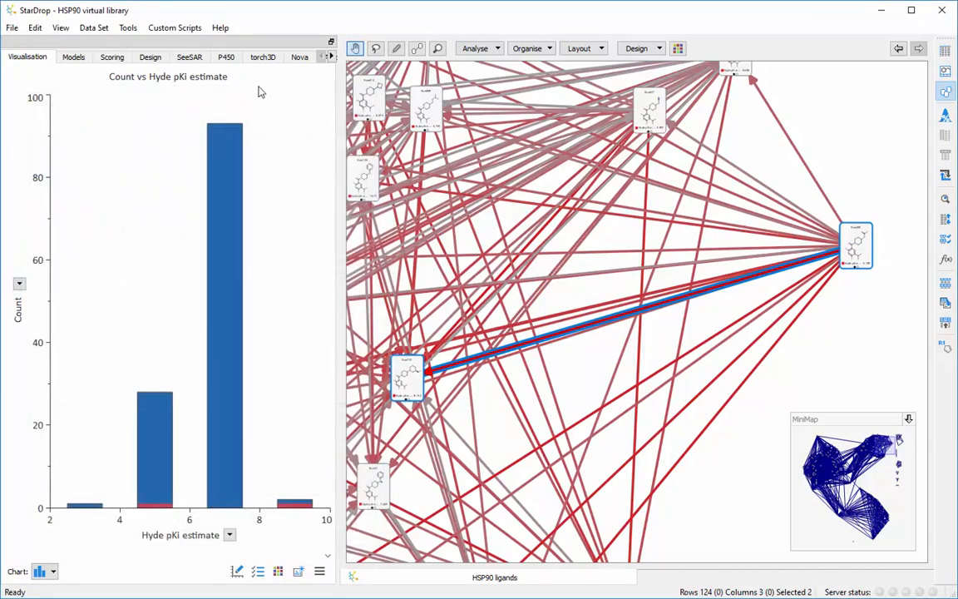
Step: Compare the poses of Row731 and Row208 in the SeeSAR 3D view with binding interactions shown
left_click(191, 57)
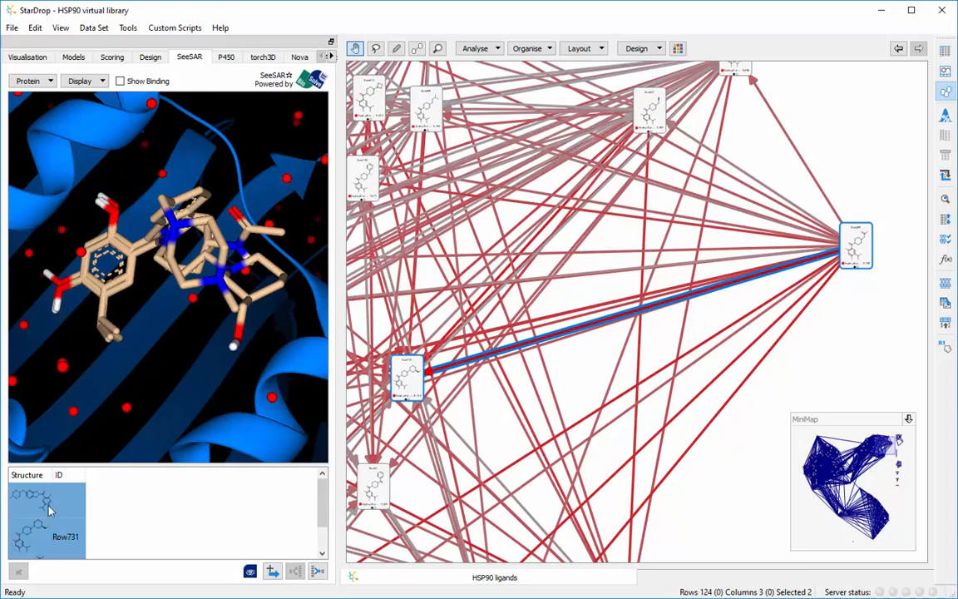
left_click(43, 533)
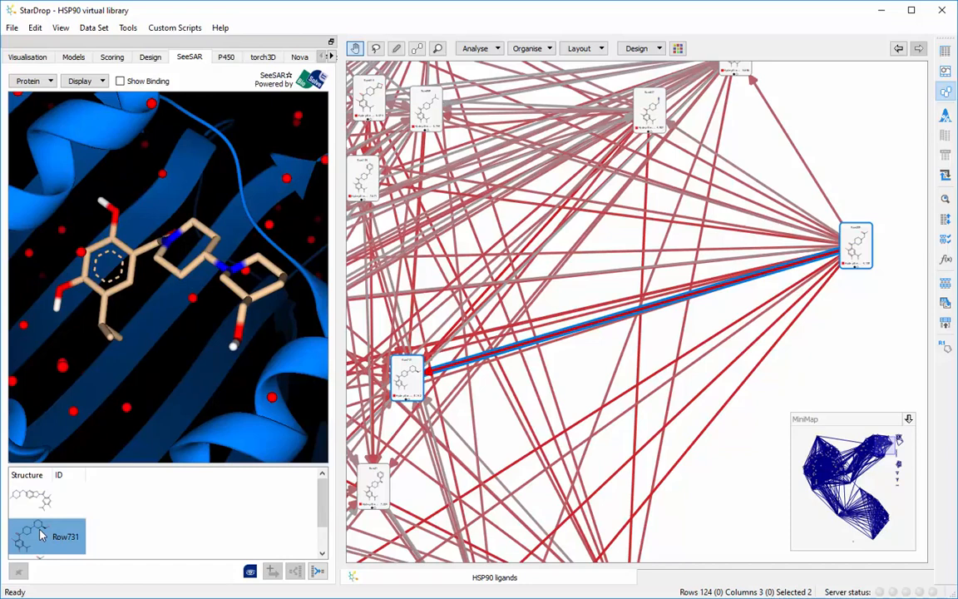
left_click(120, 82)
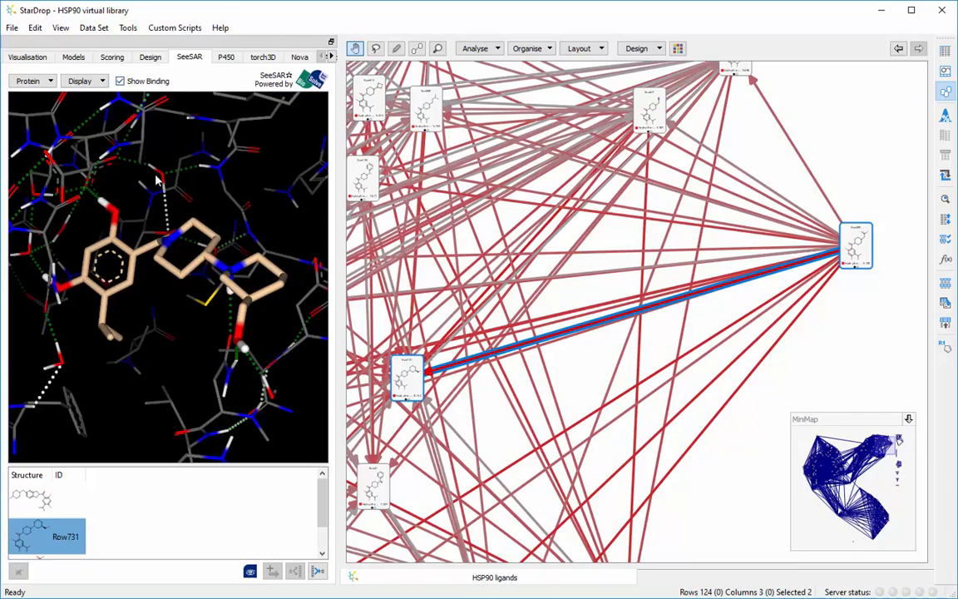
mouse_move(188, 295)
left_mouse_down()
mouse_move(223, 297)
mouse_move(281, 250)
left_mouse_up()
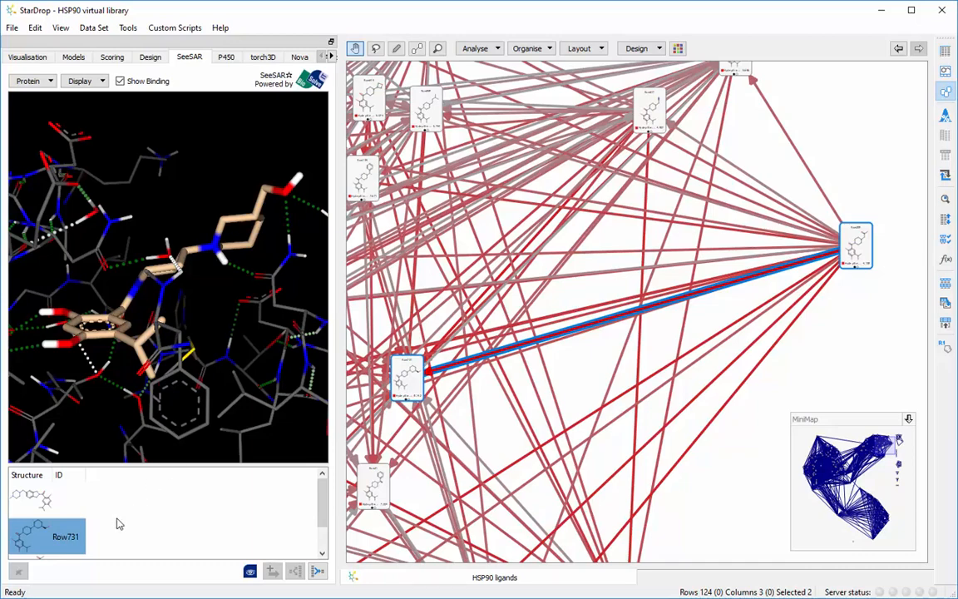
scroll(79, 532, "down", 1)
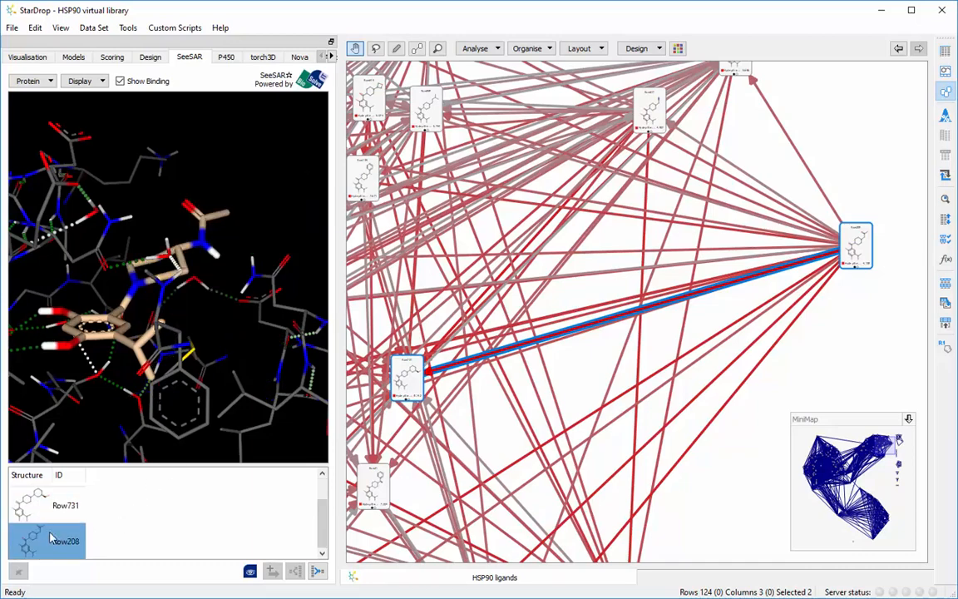
left_click_drag(210, 227, 247, 272)
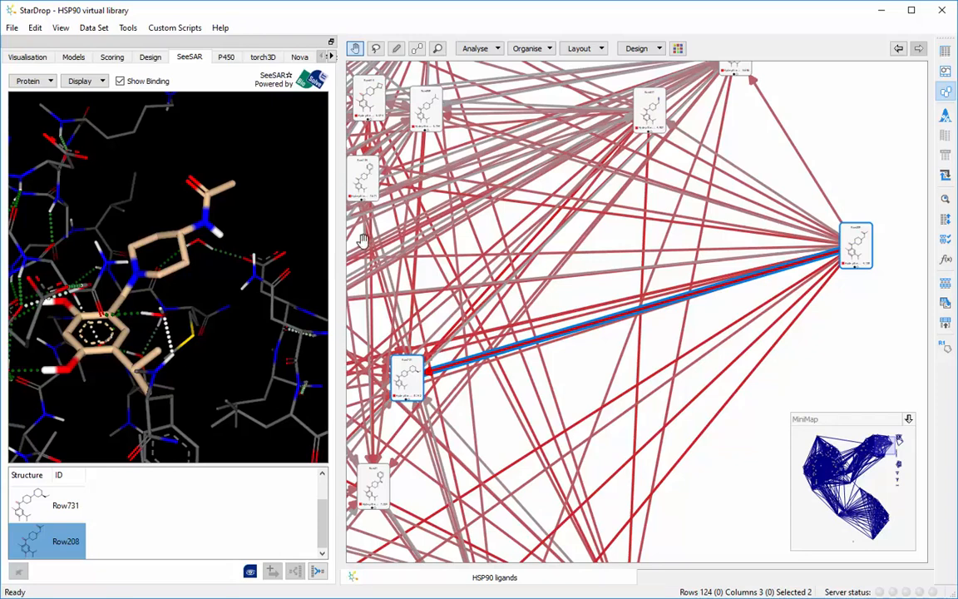
Step: Return to the table view and calculate all the StarDrop models for the HSP90 ligands data set
left_click(947, 52)
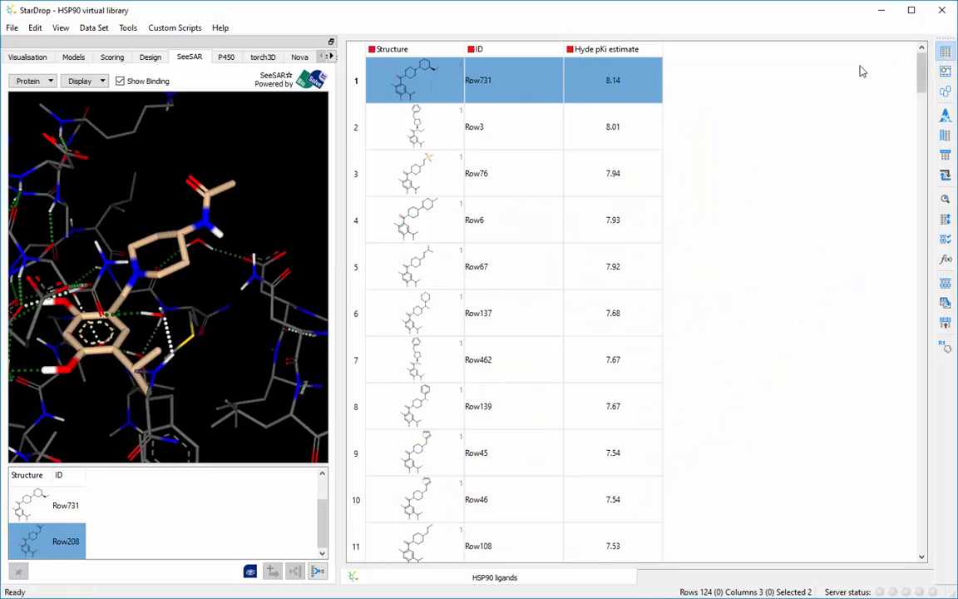
left_click(83, 58)
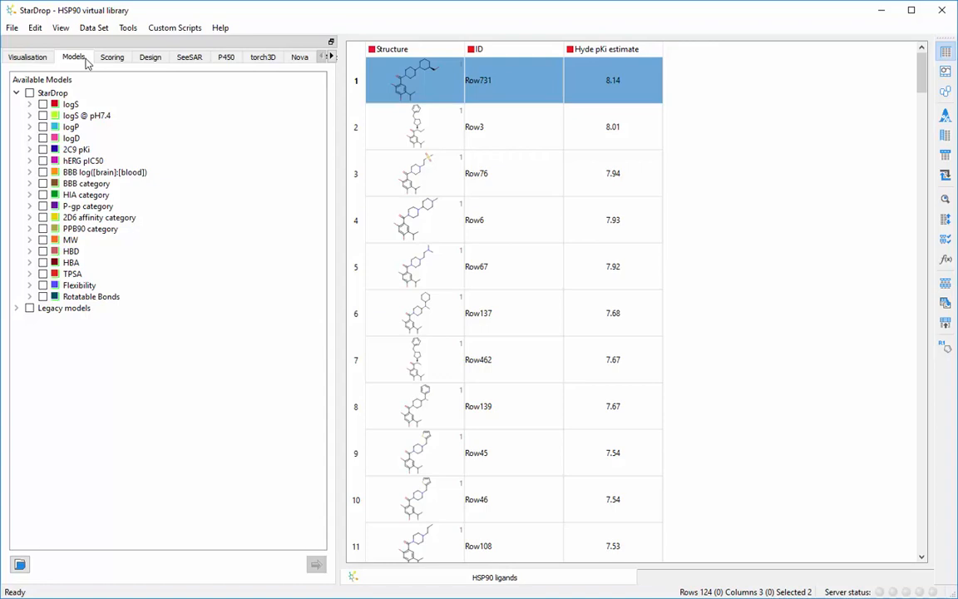
left_click(30, 92)
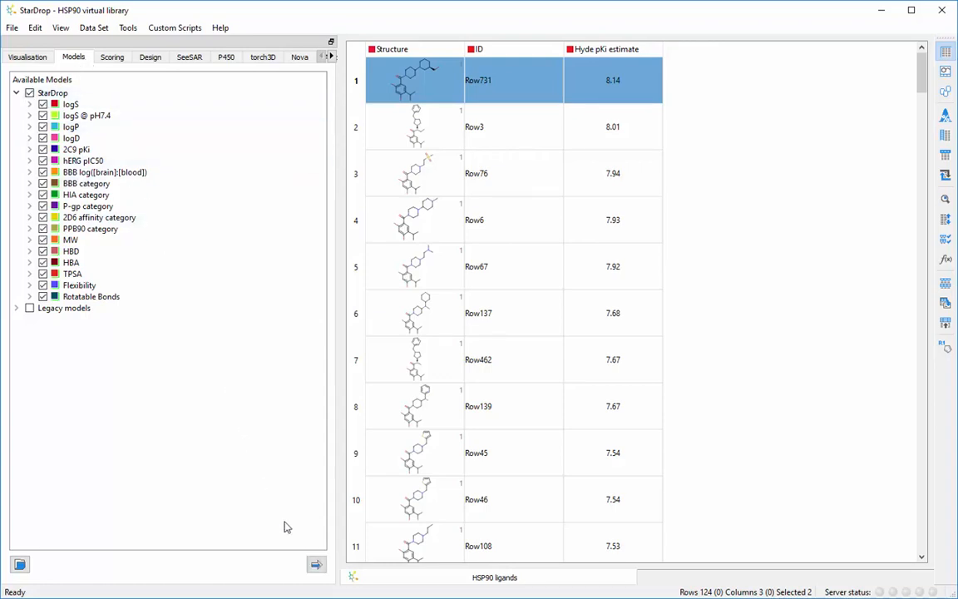
left_click(316, 566)
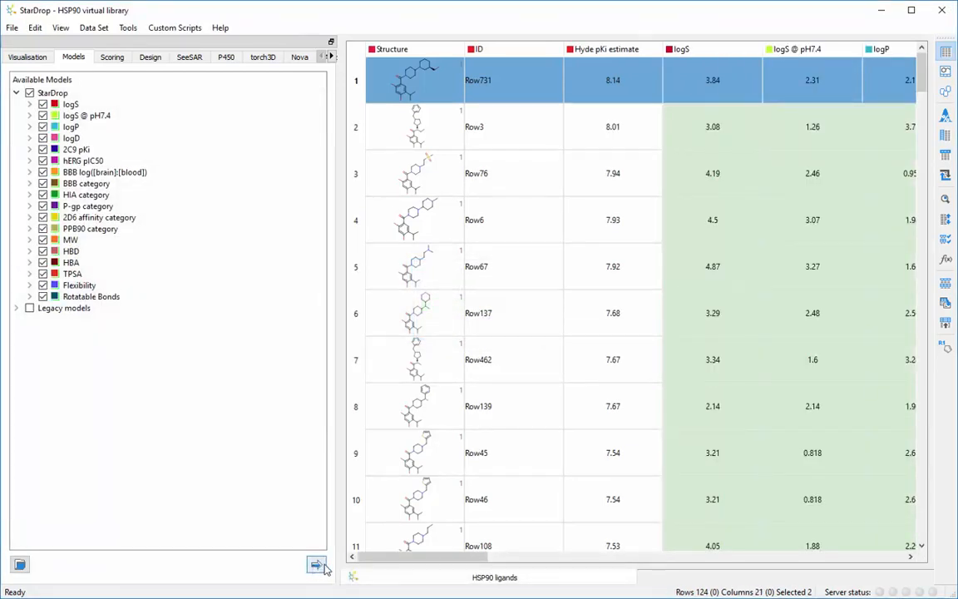
left_click_drag(432, 556, 398, 564)
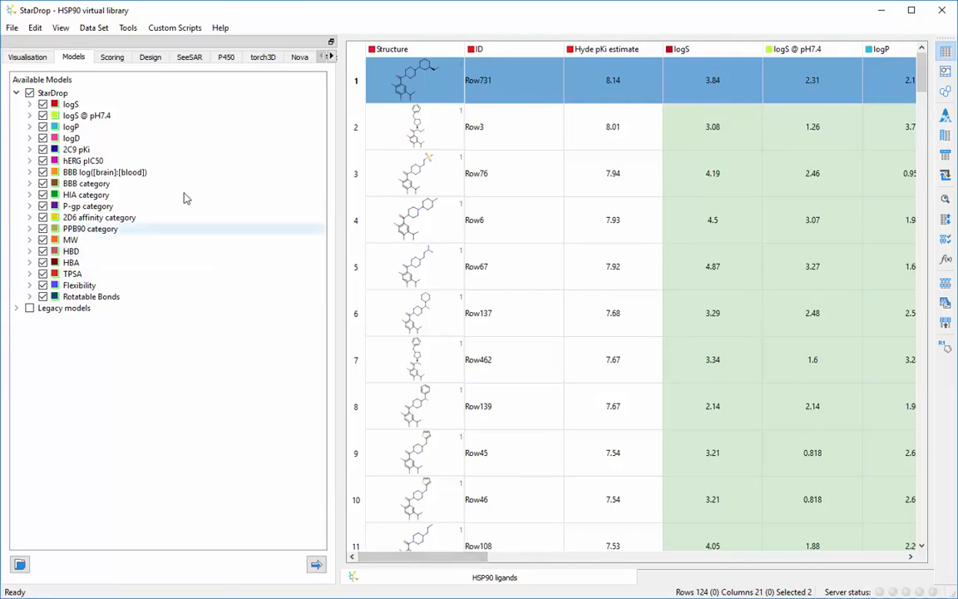
Step: Score the compounds with the Hyde pKi + Oral Non CNS Scoring Profile
left_click(123, 58)
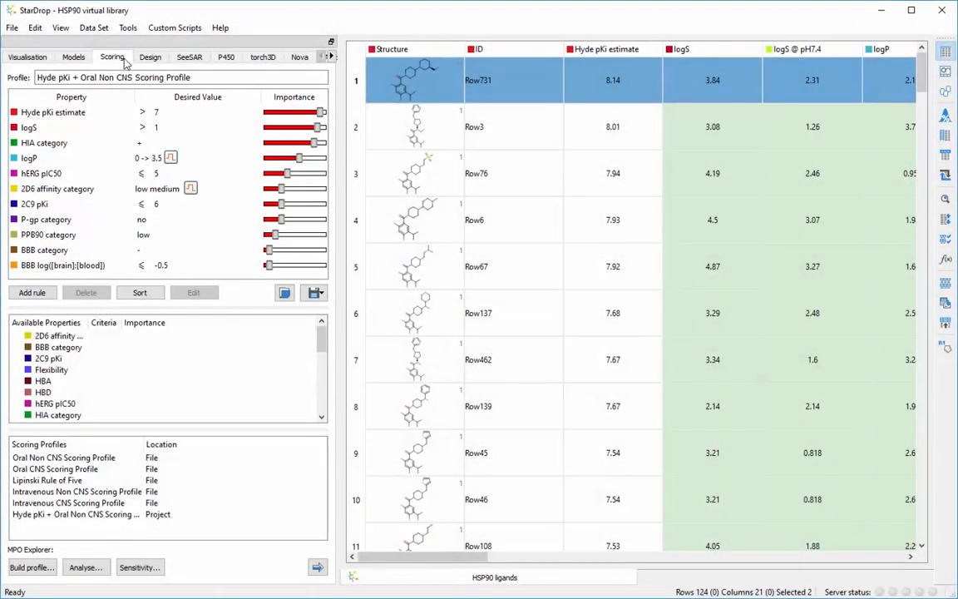
left_click(318, 569)
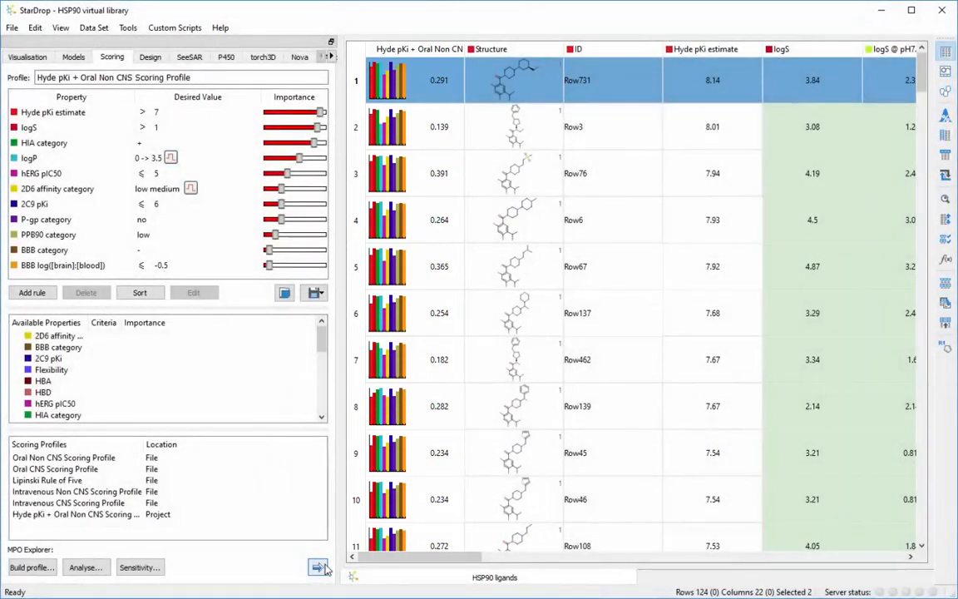
Step: Copy the Hyde pKi estimate histogram into a new dashboard and plot the Hyde pKi + Oral Non CNS Scoring Profile column
left_click(48, 57)
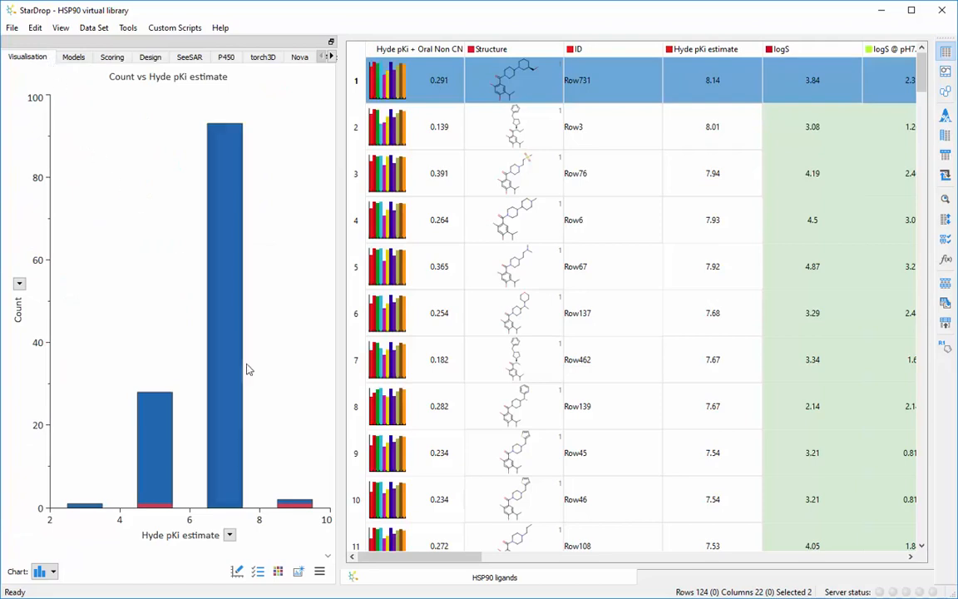
left_click(299, 572)
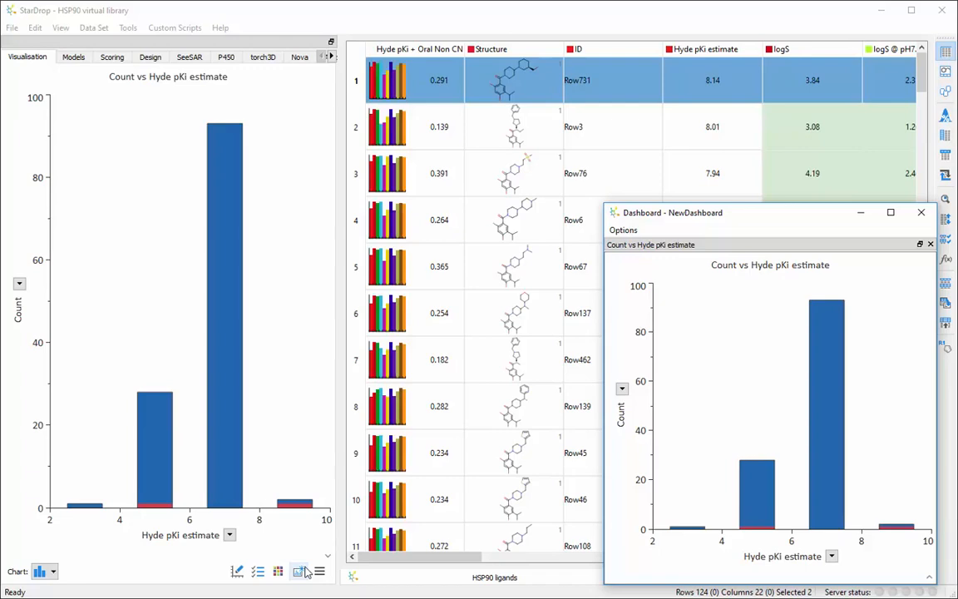
left_click(425, 50)
left_click(424, 50)
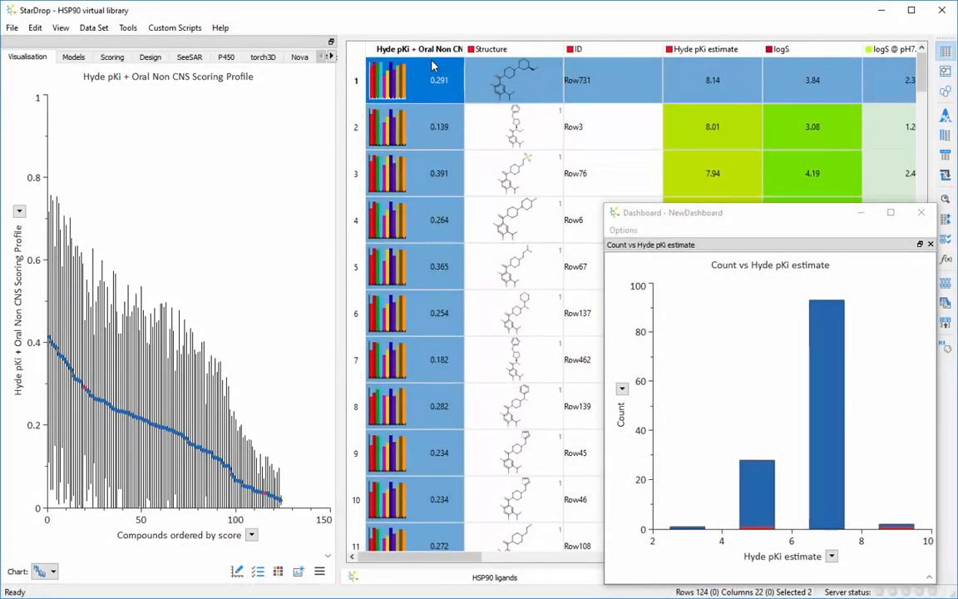
Step: Select the compounds in the dashboard histogram's highest Hyde pKi bar to locate them in the score plot, and minimise the dashboard
left_click(907, 529)
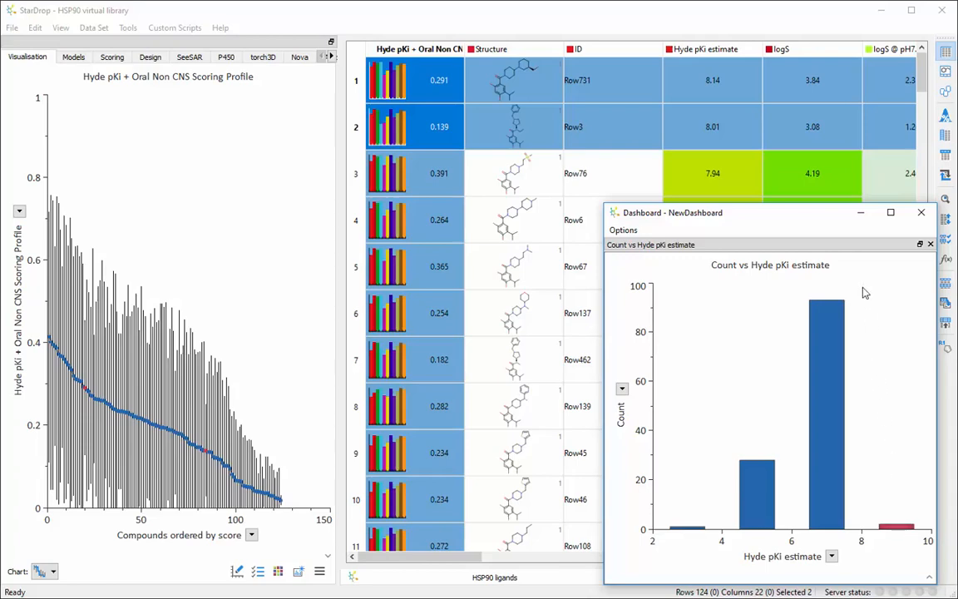
left_click(865, 217)
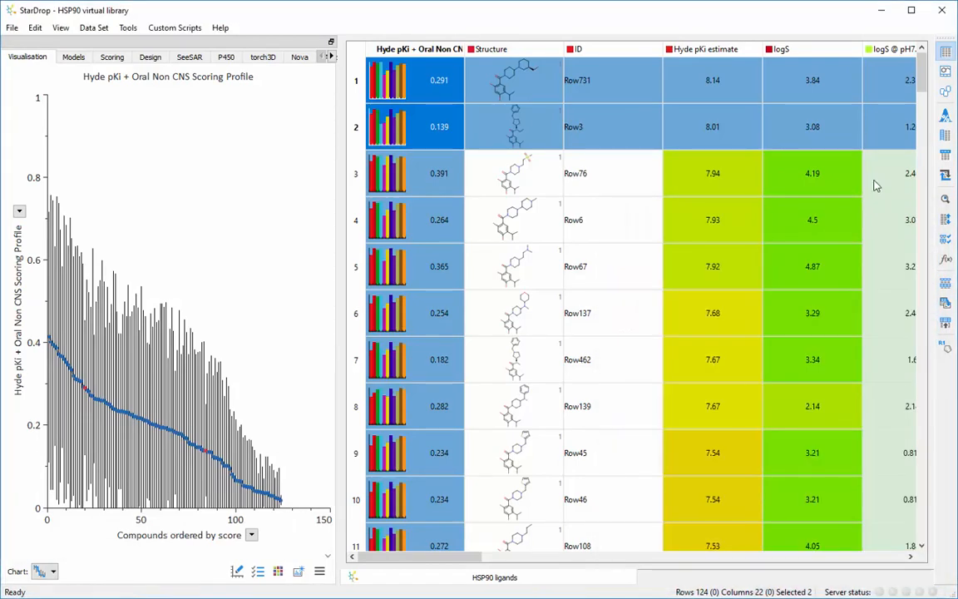
Step: Return to Card View, deselect all compounds and clear all matched pair links between the cards
left_click(945, 94)
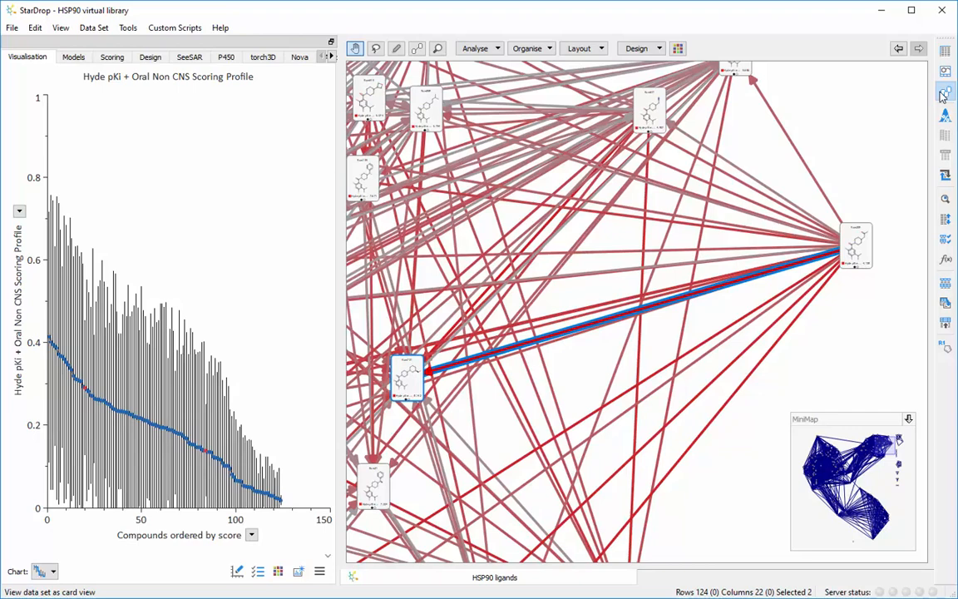
left_click(768, 148)
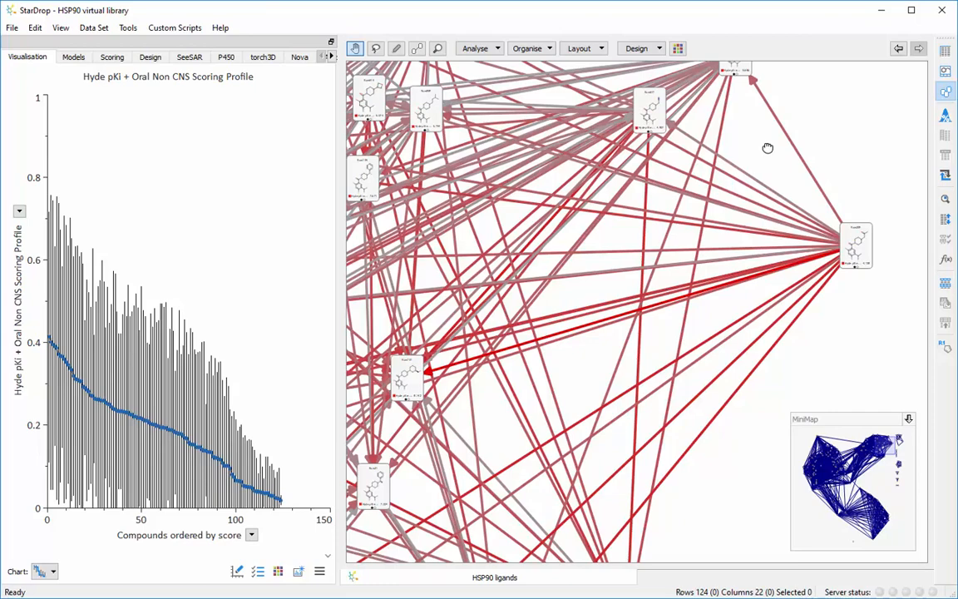
scroll(866, 250, "up", 3)
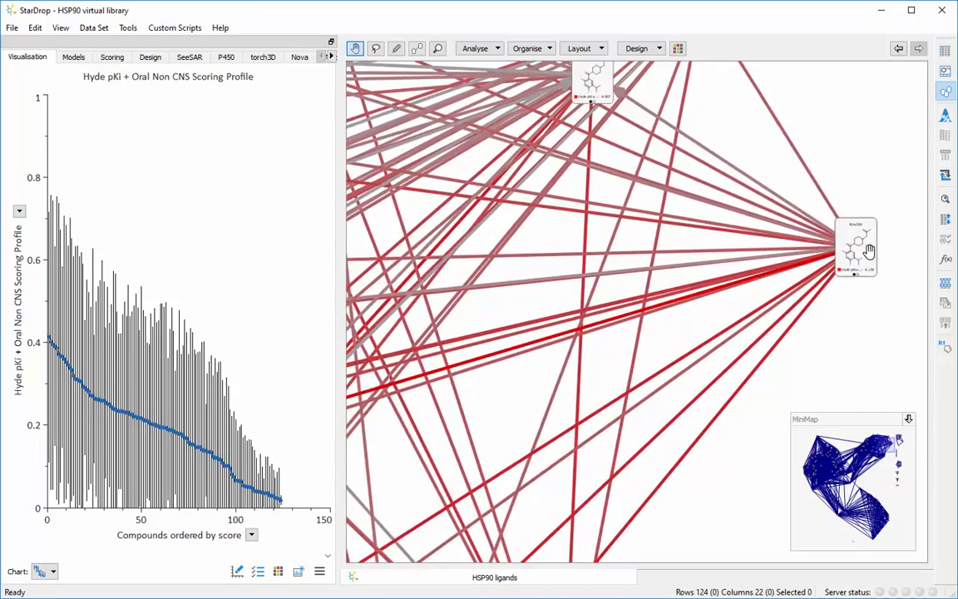
scroll(864, 248, "up", 5)
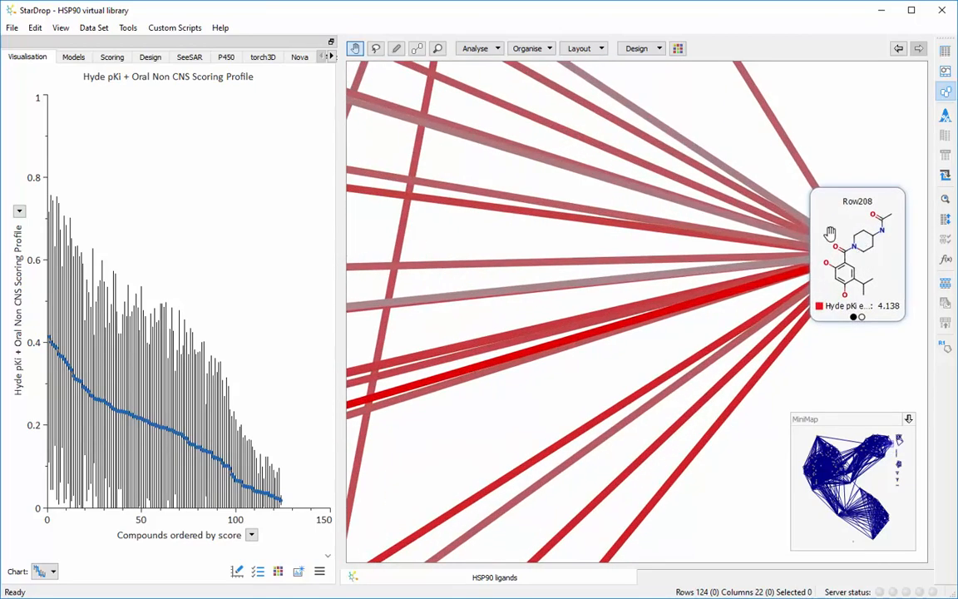
left_click(417, 49)
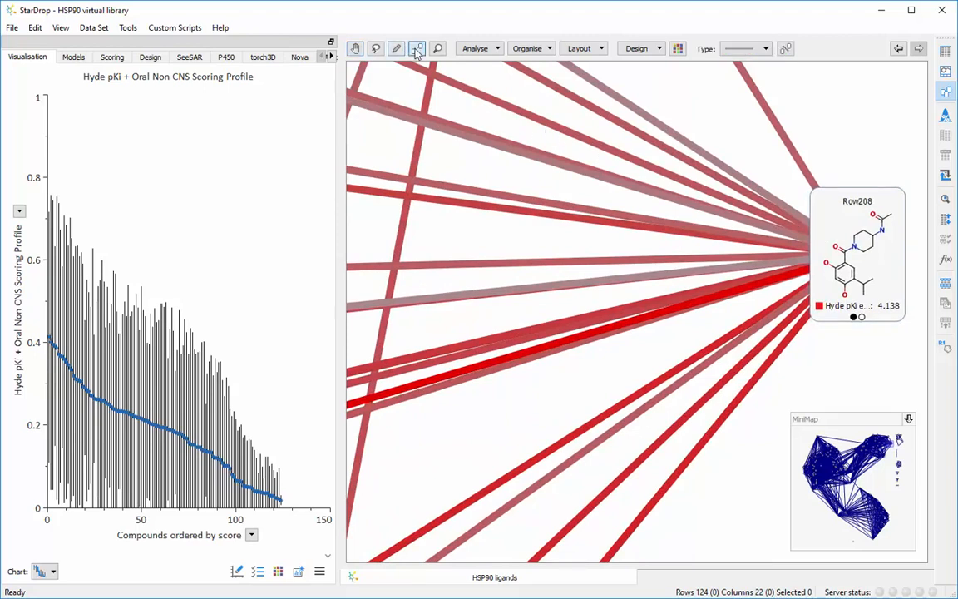
left_click(787, 50)
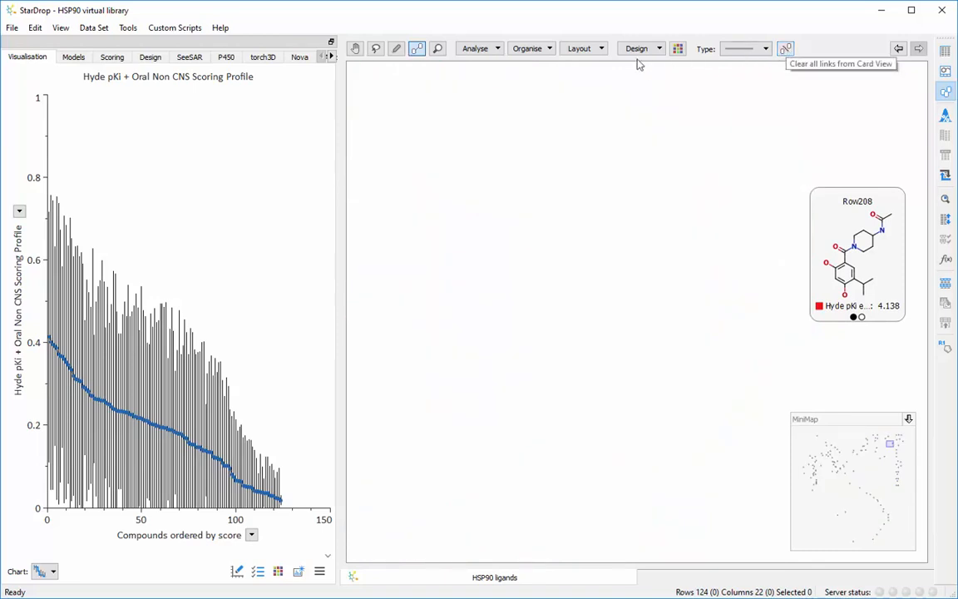
Step: Arrange all compound cards in a regular grid layout and switch to the hand tool for moving around the cards
left_click(605, 55)
left_click(605, 69)
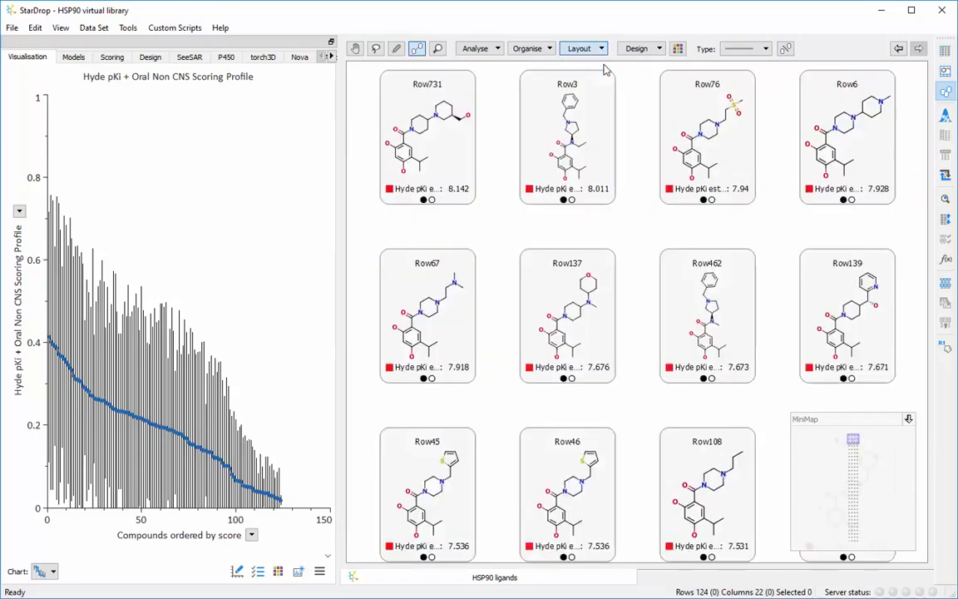
left_click(360, 49)
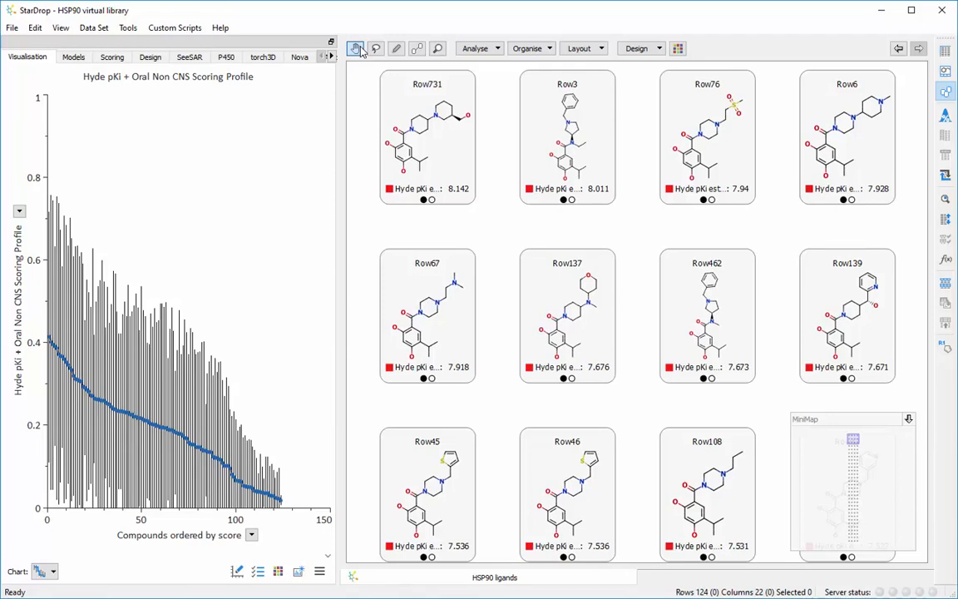
Step: Apply the HSP90 Score user design to the compound cards
left_click(660, 48)
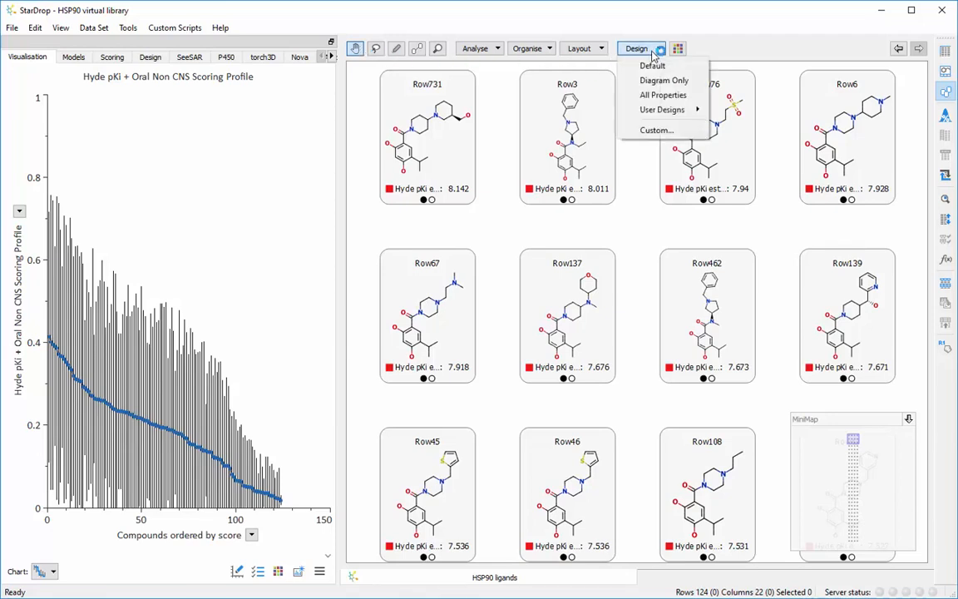
mouse_move(693, 109)
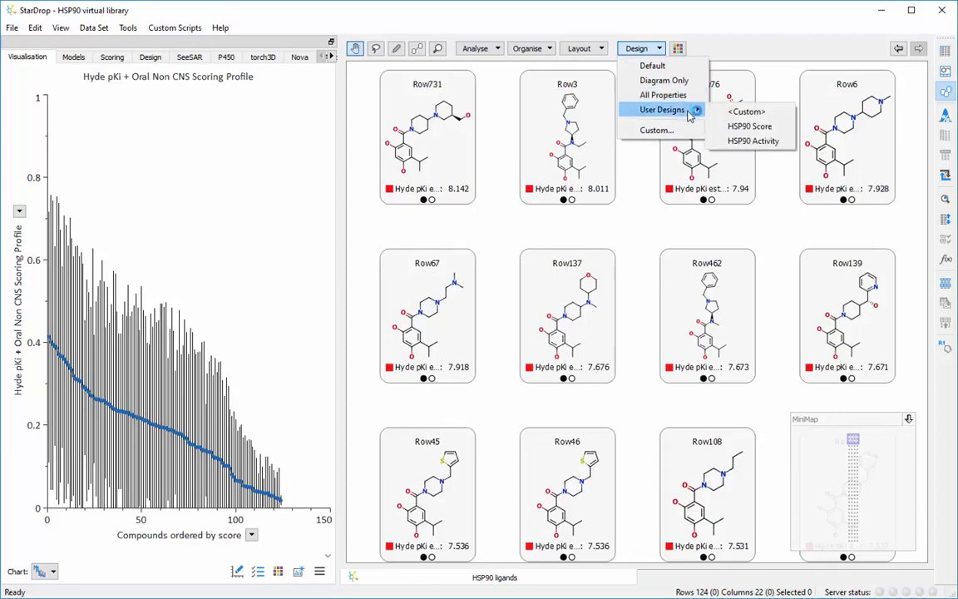
left_click(737, 129)
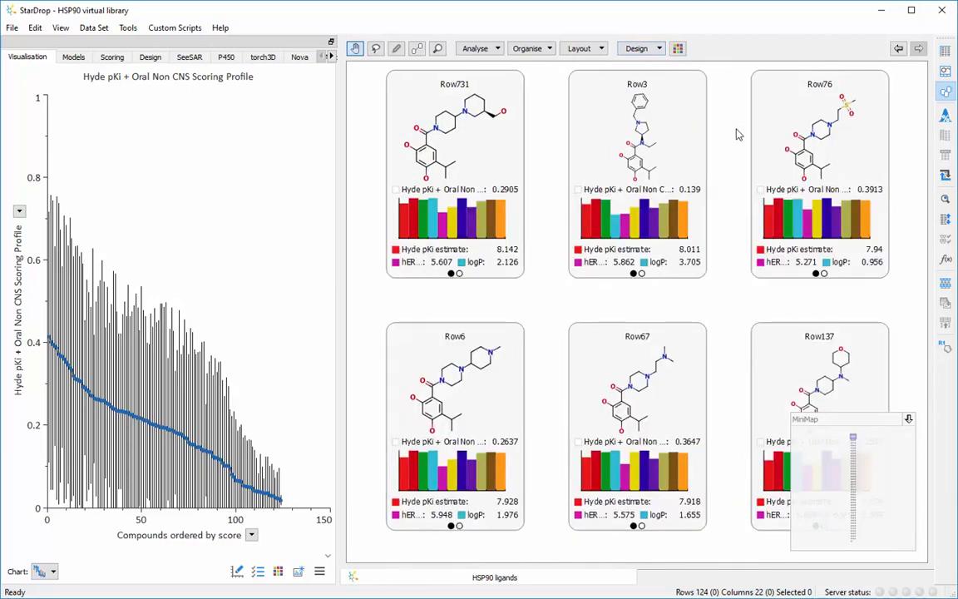
Step: Select the Row3 card and colour its structure by the logP and hERG pIC50 glowing molecule maps in turn
scroll(650, 126, "up", 3)
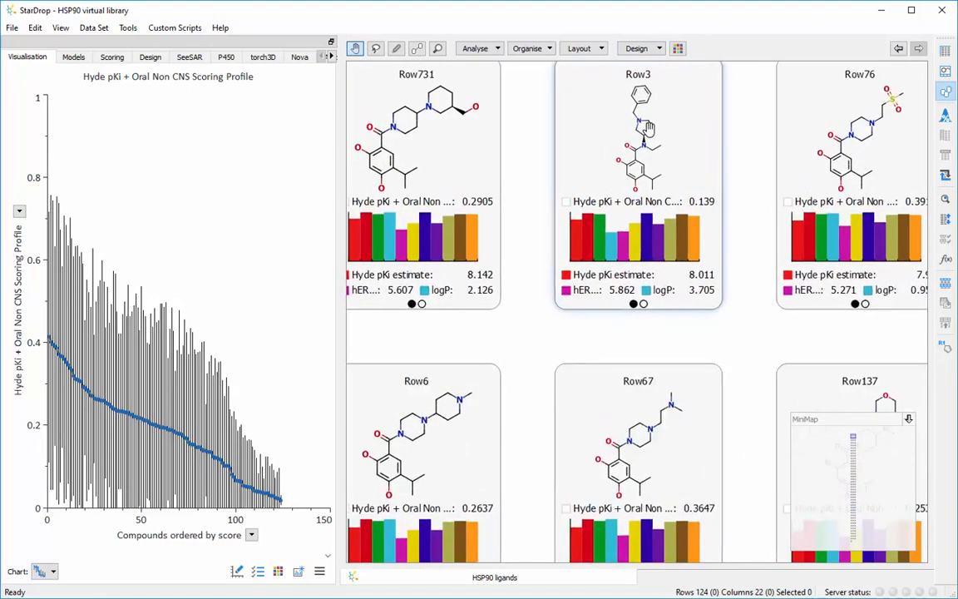
left_click_drag(787, 128, 765, 196)
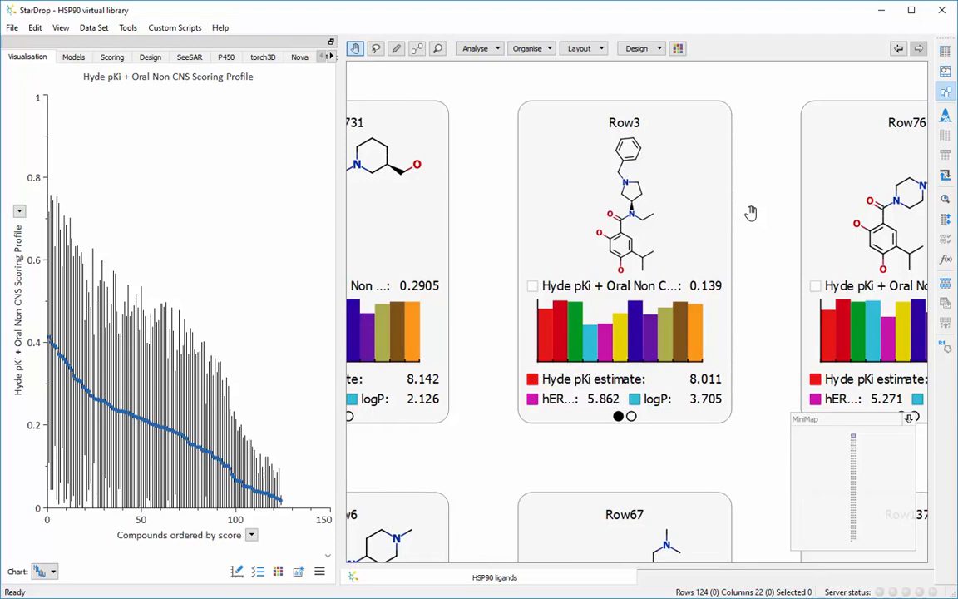
left_click(712, 251)
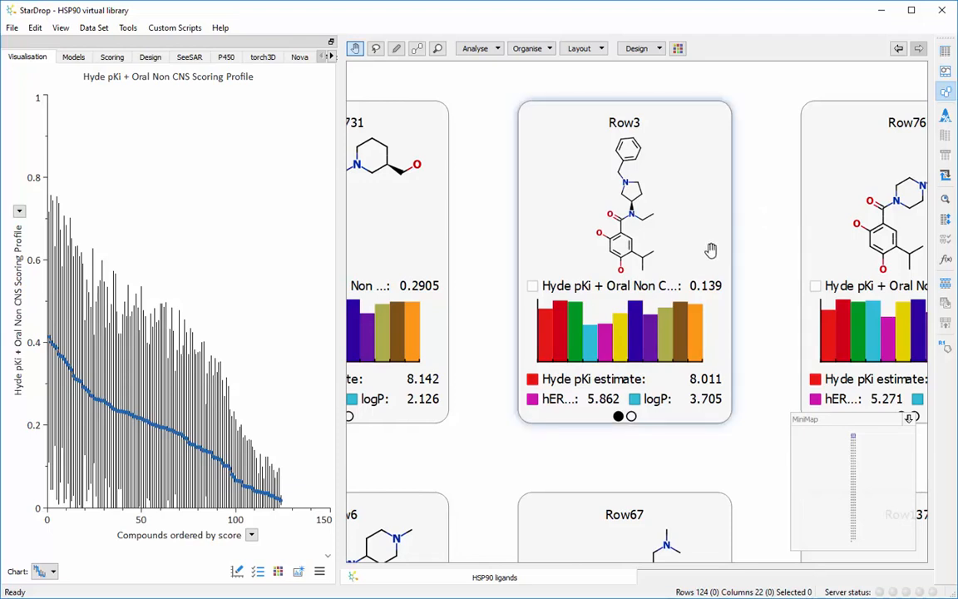
left_click(673, 407)
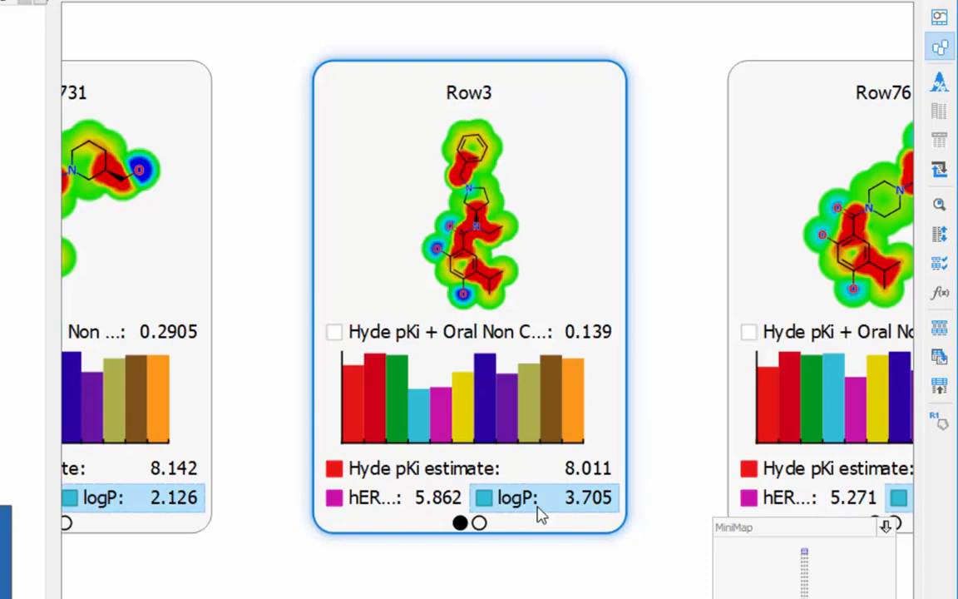
left_click(426, 505)
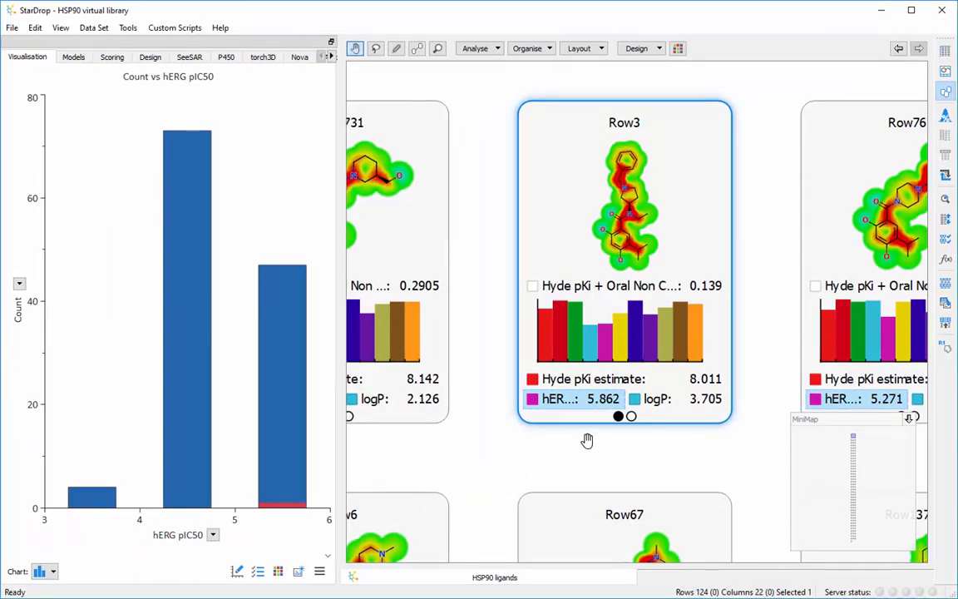
Step: Display the protein surface around Row3 in the SeeSAR 3D view and rotate it to inspect the ligand's phenyl group
left_click(209, 60)
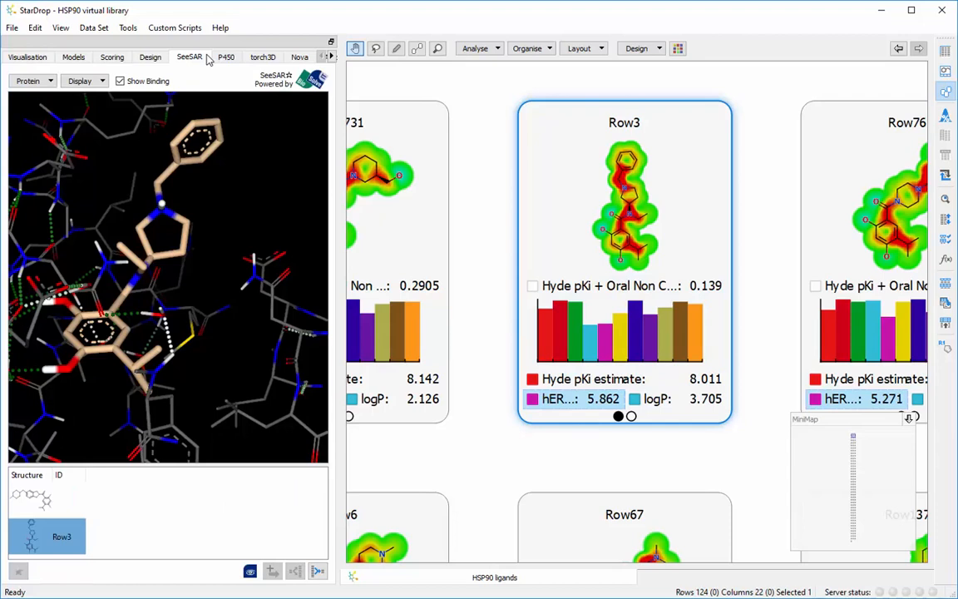
left_click(102, 80)
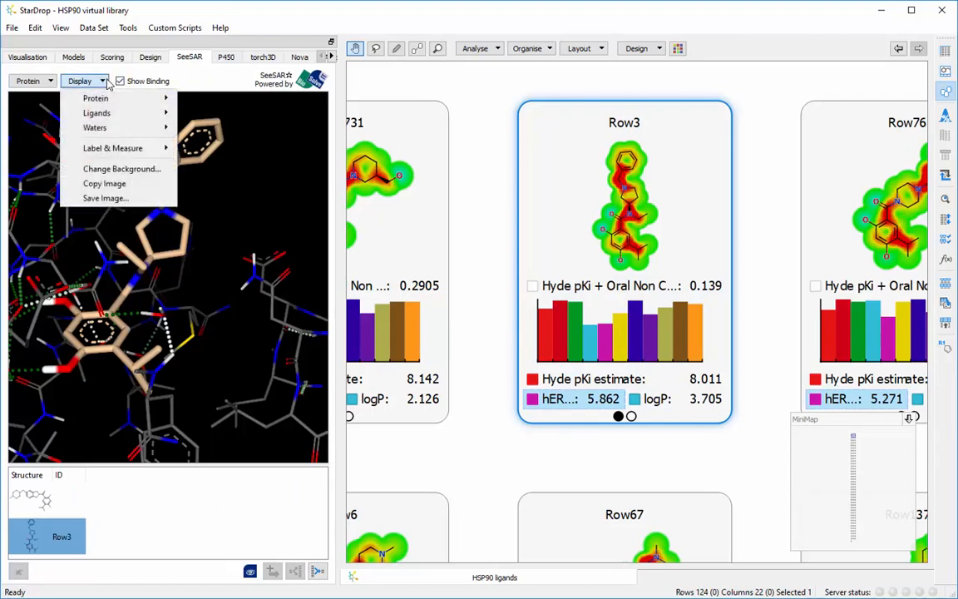
mouse_move(120, 99)
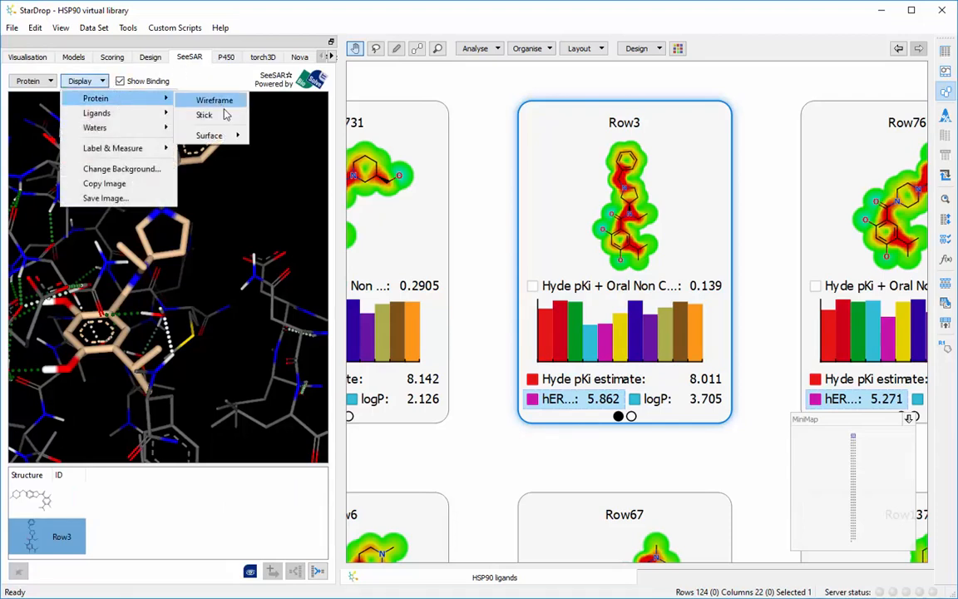
mouse_move(233, 138)
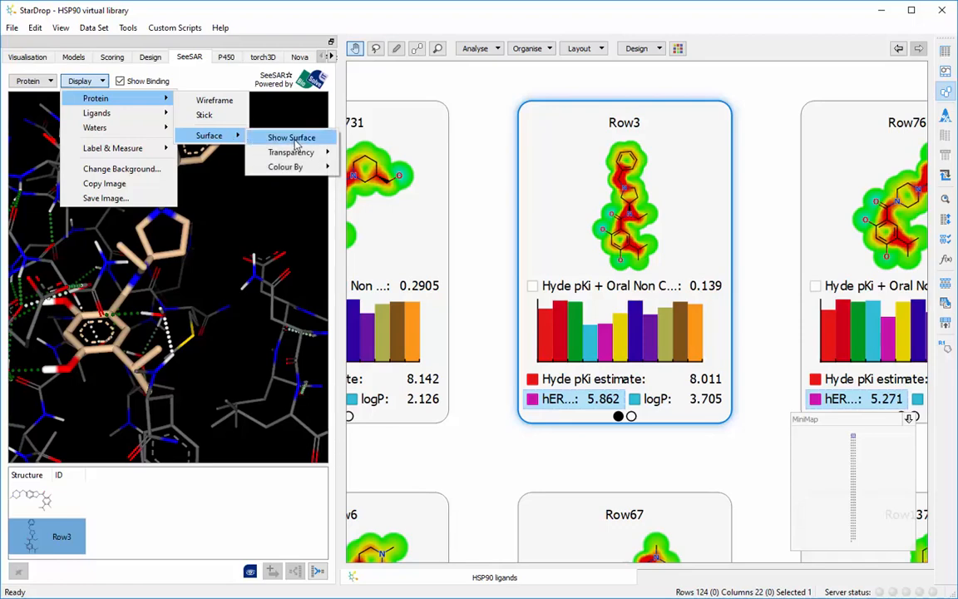
left_click(267, 134)
mouse_move(291, 144)
left_mouse_down()
mouse_move(252, 167)
mouse_move(248, 185)
mouse_move(237, 134)
mouse_move(247, 118)
mouse_move(230, 112)
mouse_move(242, 140)
left_mouse_up()
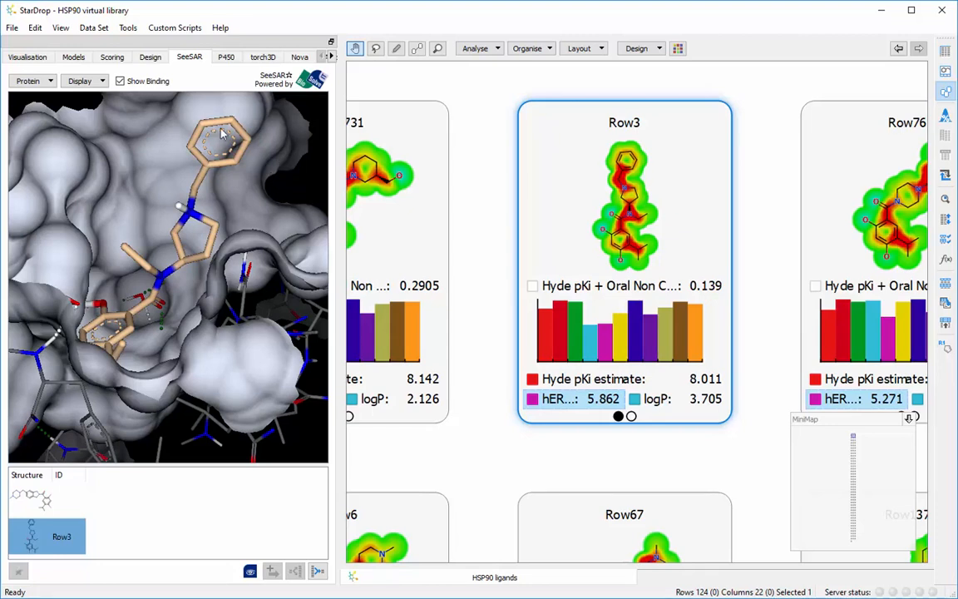
Step: Edit Row3 in the molecule designer, adding a carboxylic acid group to its terminal phenyl ring
left_click(149, 56)
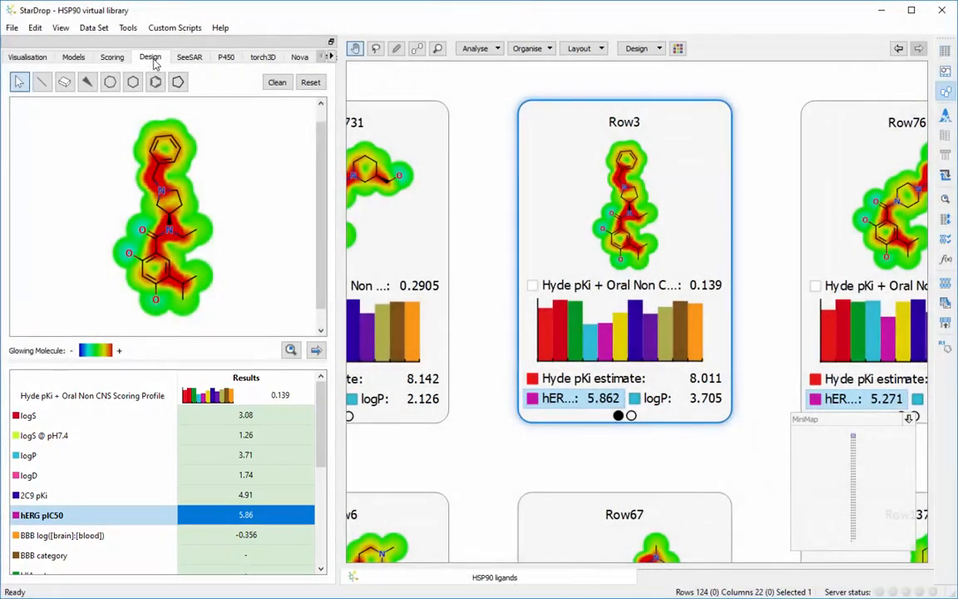
left_click(42, 82)
left_click(151, 139)
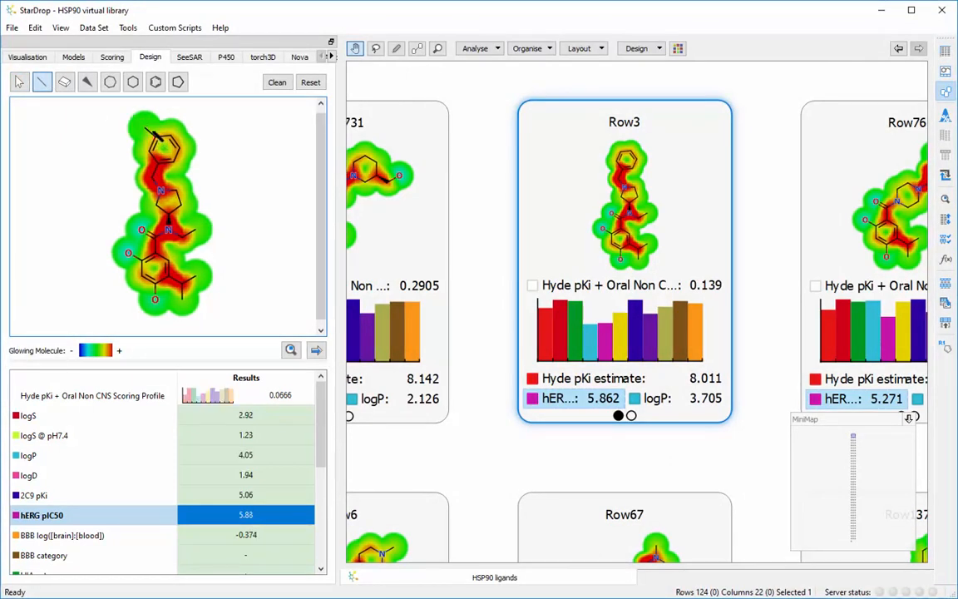
left_click(145, 128)
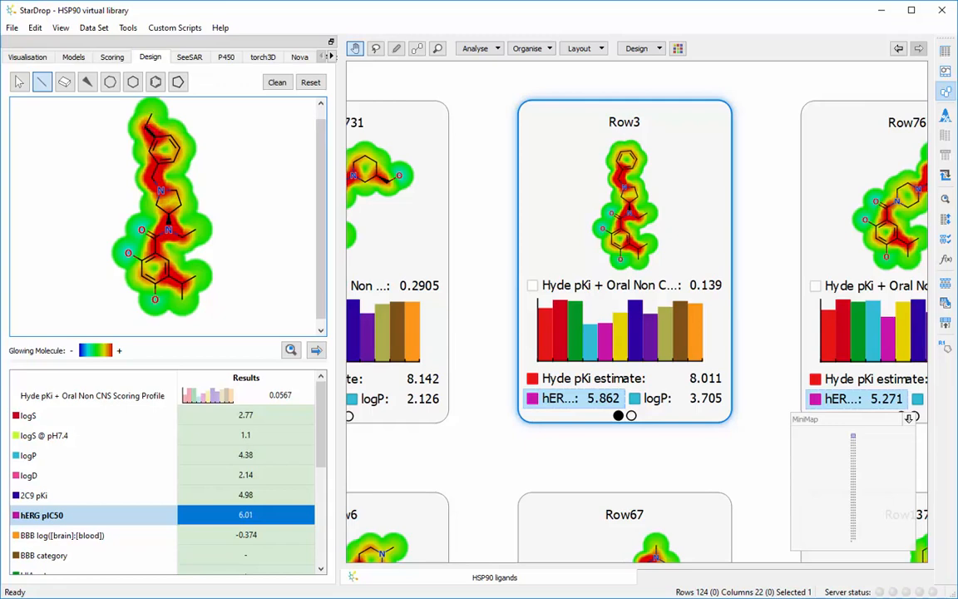
left_click(145, 128)
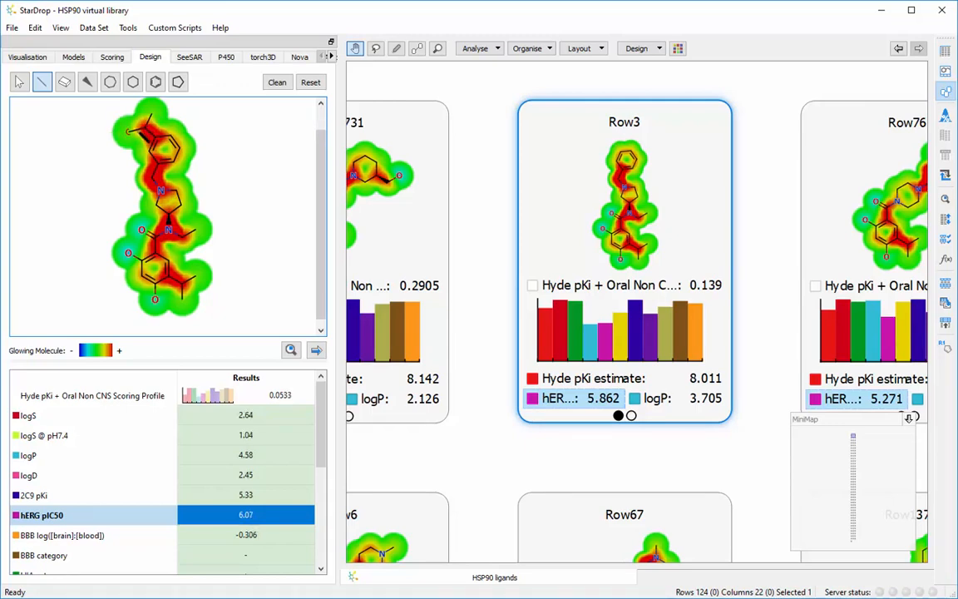
left_click(138, 130)
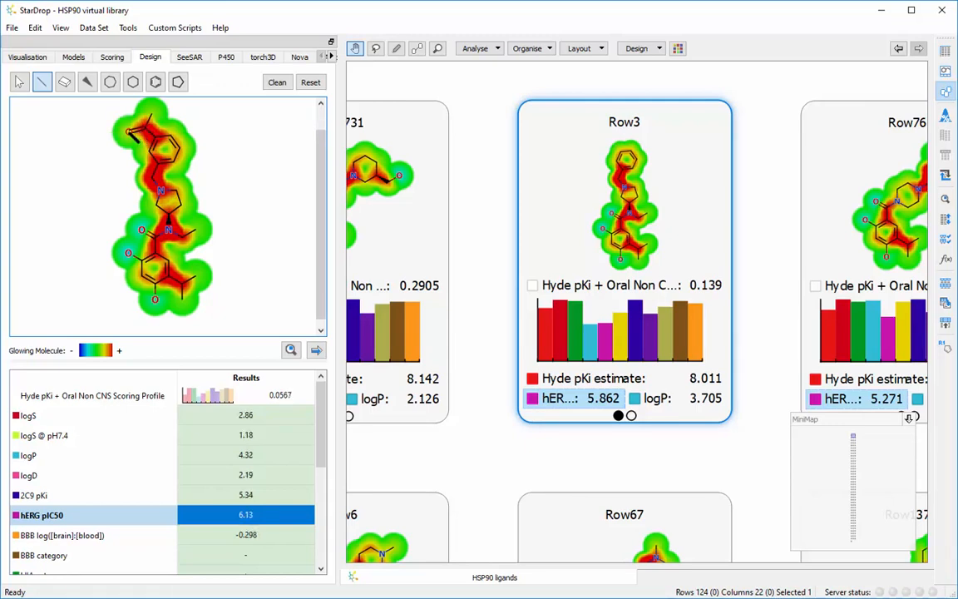
key("o")
key("o")
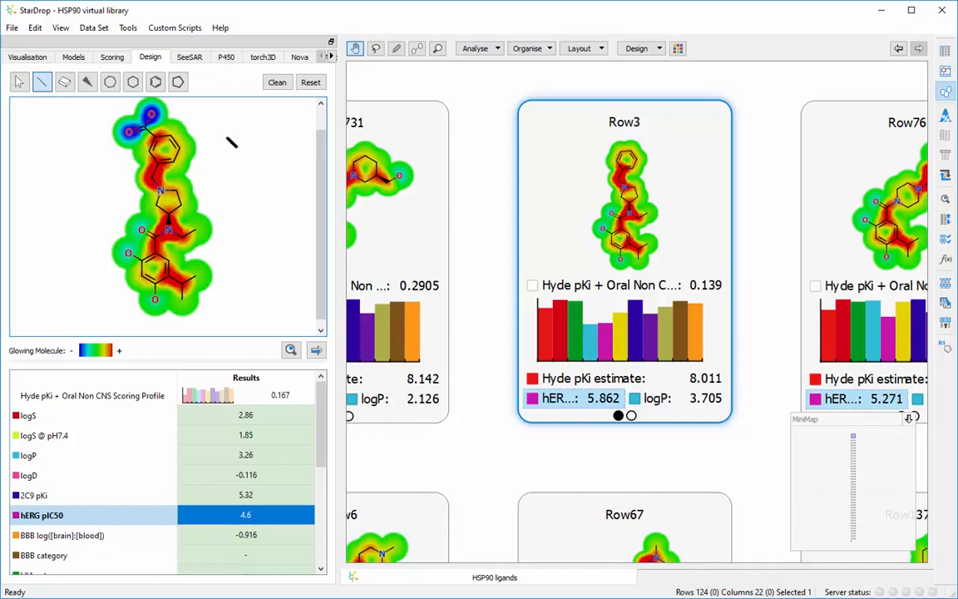
Step: Add the carboxylic acid design to the data set and place its new card beside Row3
left_click(316, 350)
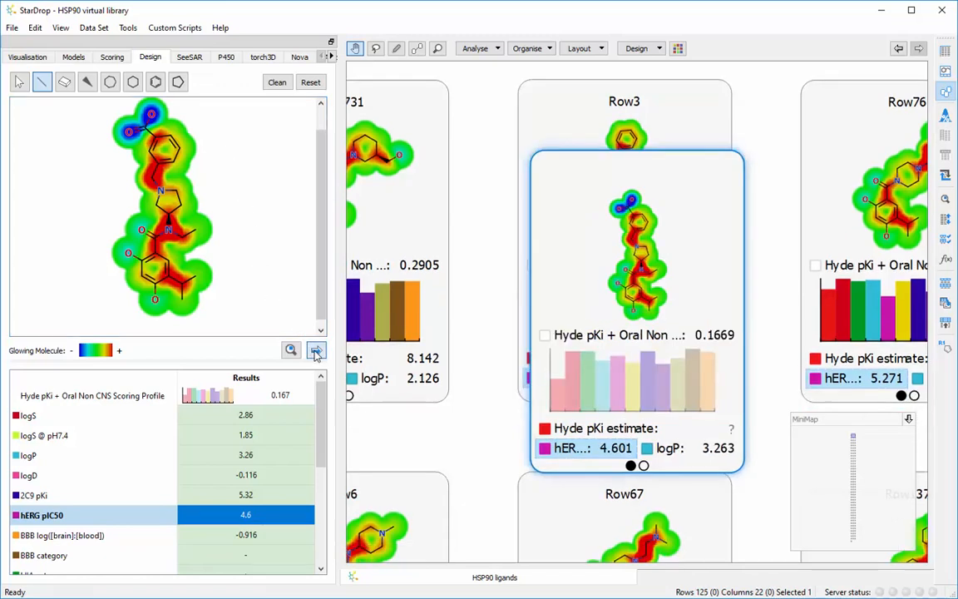
left_click_drag(710, 167, 537, 227)
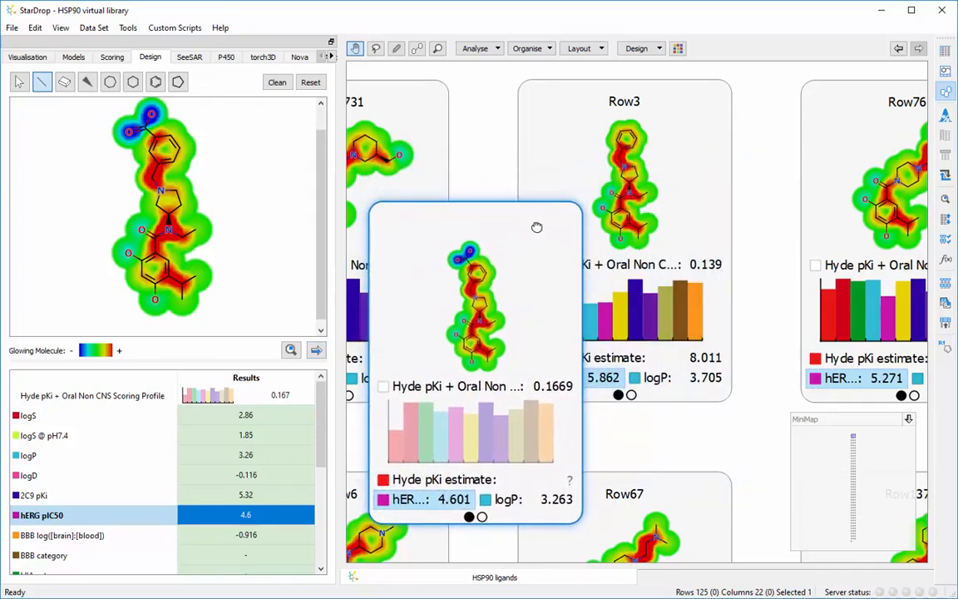